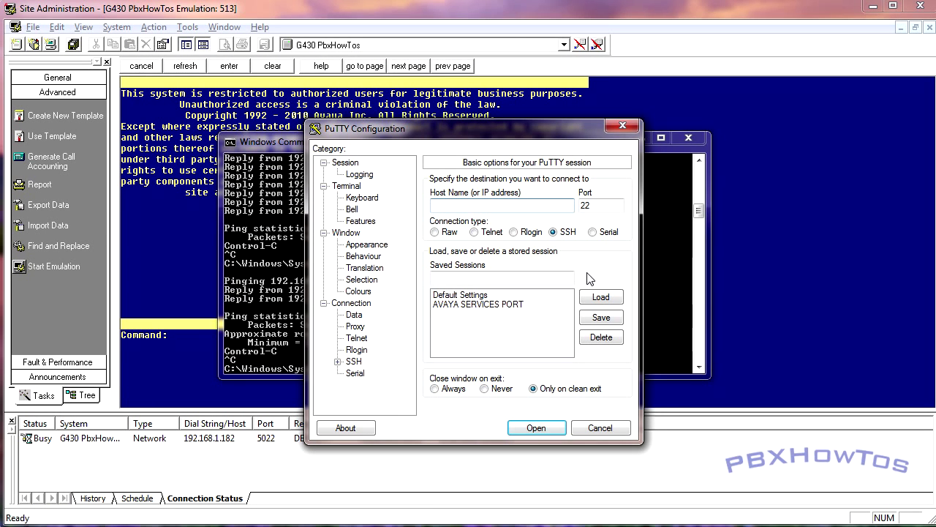
Bring the G430 PbxHowTos emulation session in front of PuTTY and the Command Prompt
left_click(512, 26)
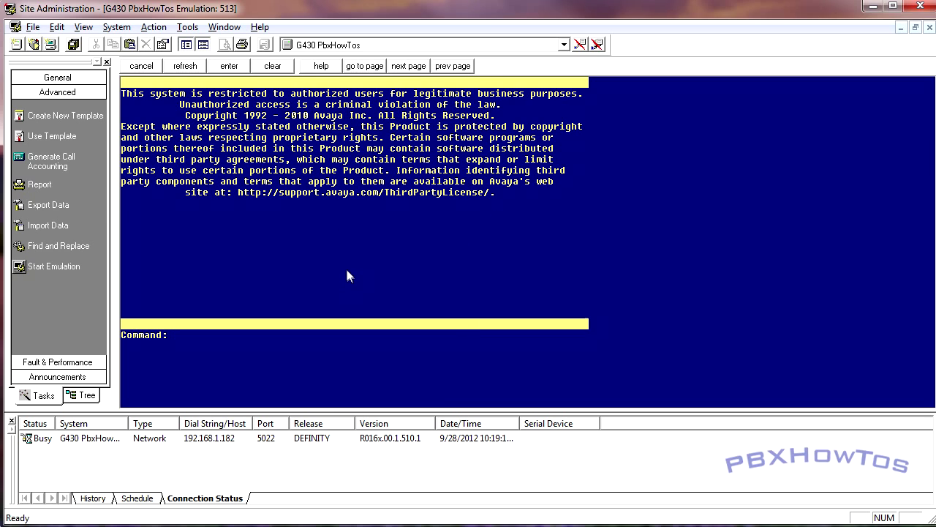
Run list media-gateway and list ip-interface all; both return no data
type("list med")
key("Return")
type("list ip-i")
key("Return")
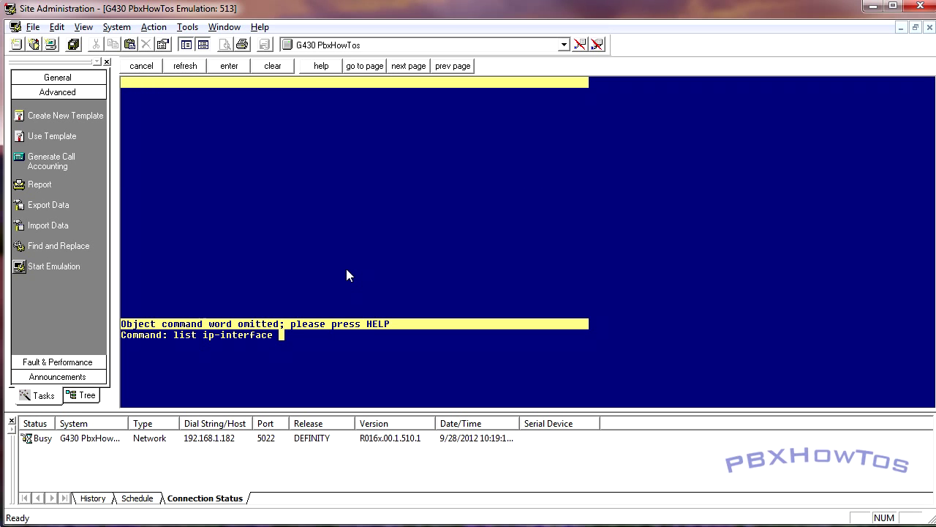
type("all")
key("Return")
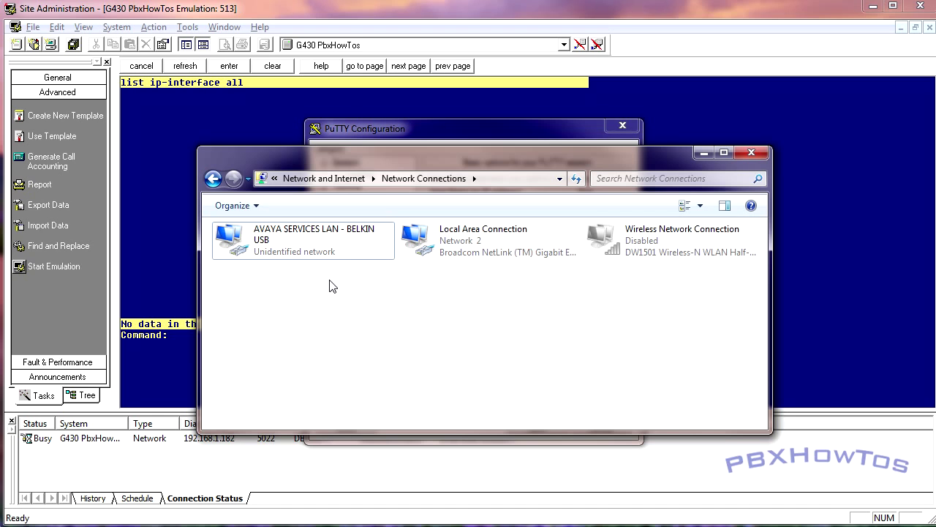
right_click(325, 248)
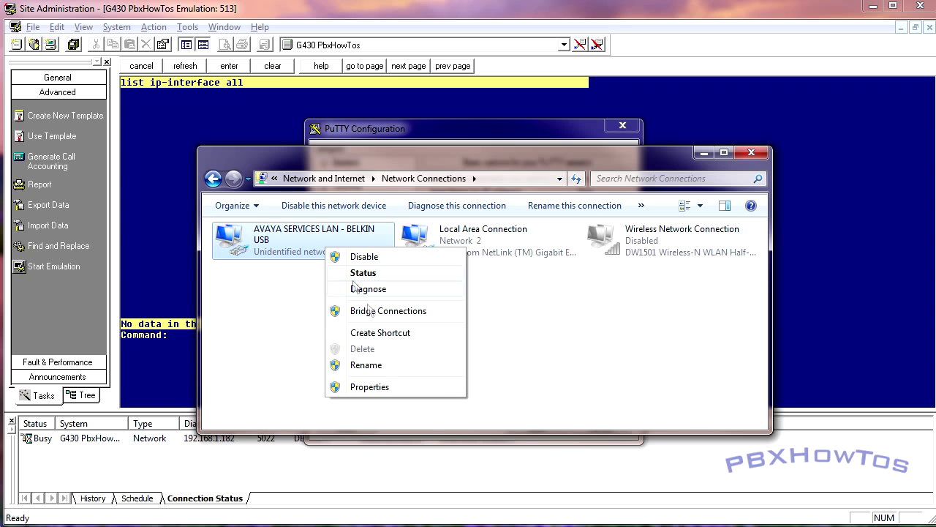
left_click(381, 388)
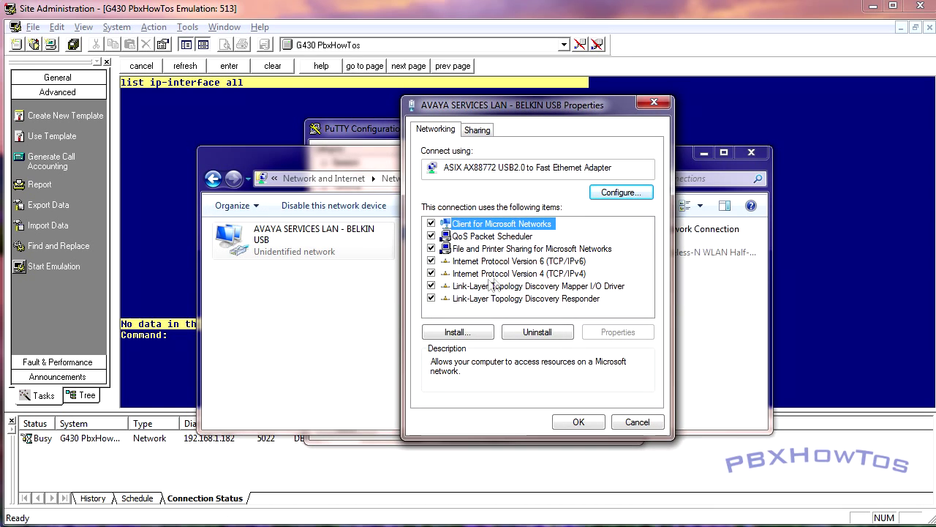
left_click(530, 275)
left_click(608, 336)
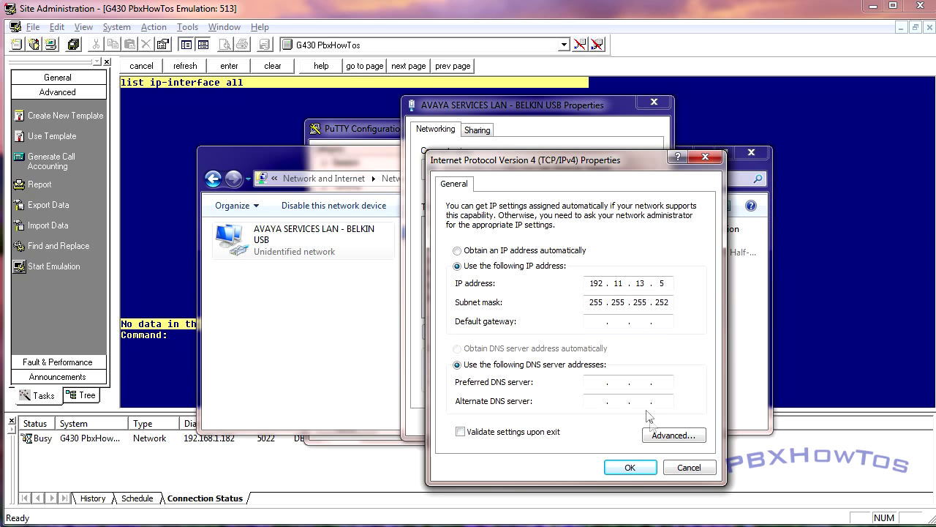
left_click(676, 468)
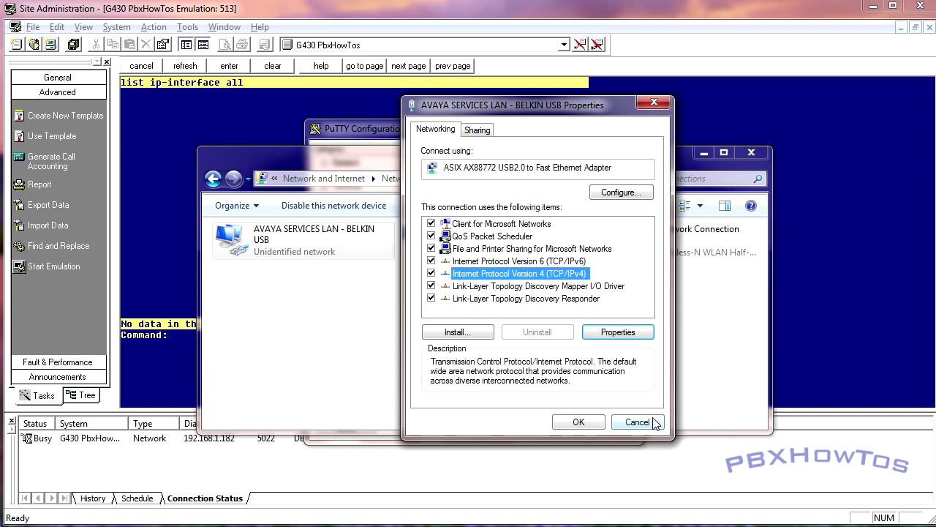
left_click(653, 366)
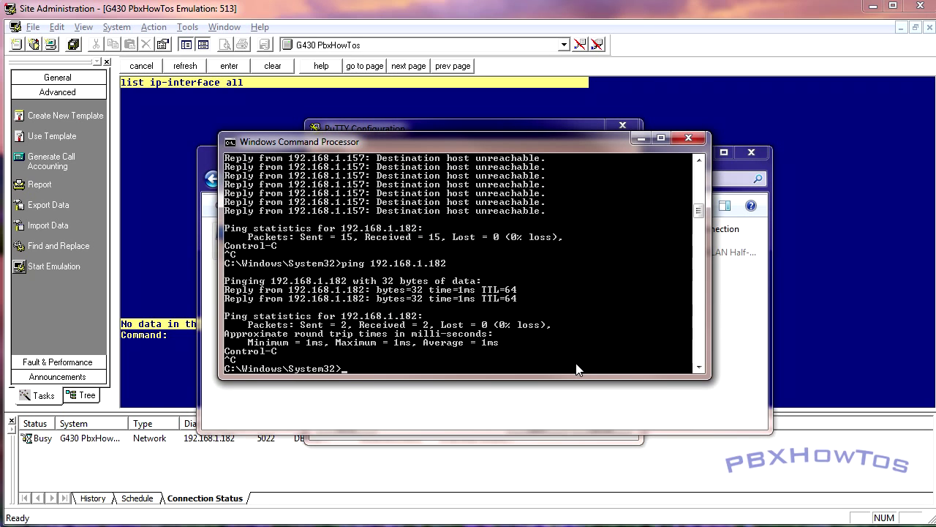
Ping 192.11.13.6 successfully (4 of 4 replies) and erase the half-typed telnet command
type("ping 192.11.13.6")
key("Return")
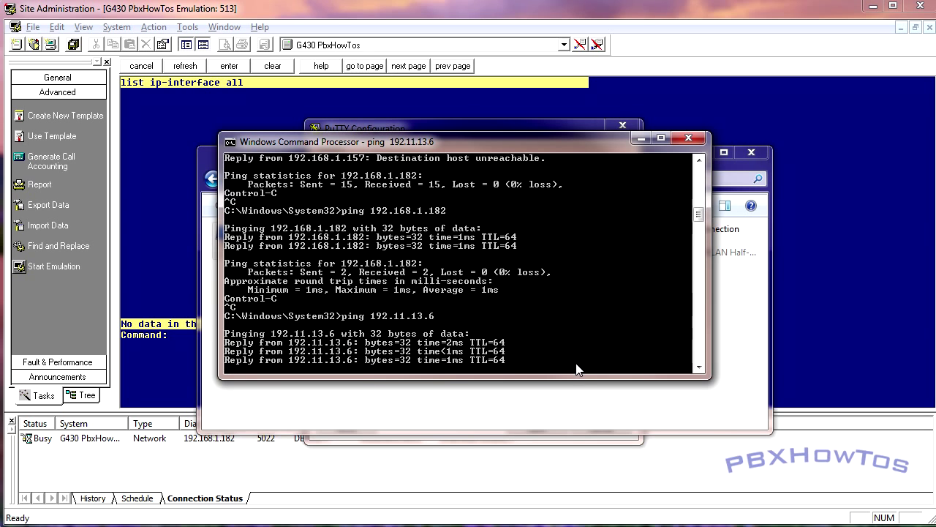
key("Return")
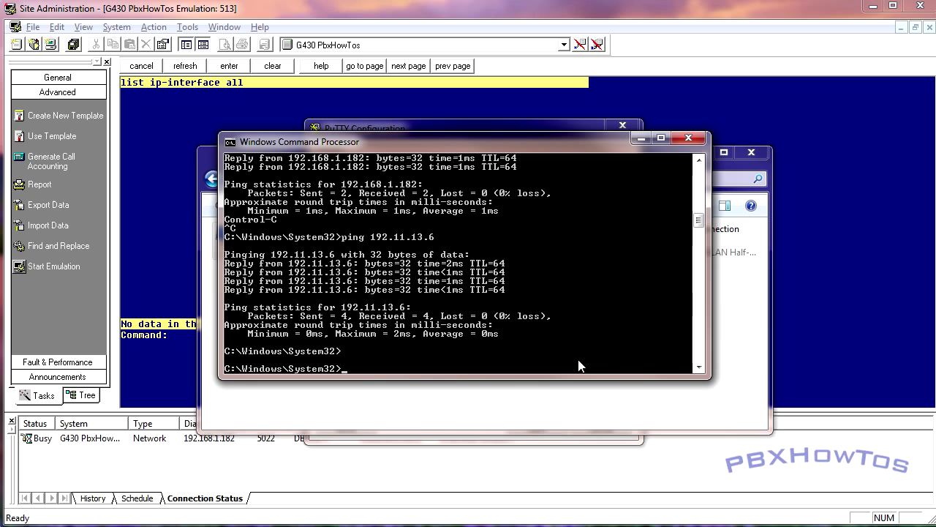
type("telne")
key("BackSpace")
key("BackSpace")
key("BackSpace")
key("BackSpace")
key("BackSpace")
key("BackSpace")
left_click(641, 138)
Open a PuTTY session to host 192.11.13.6
left_click(380, 131)
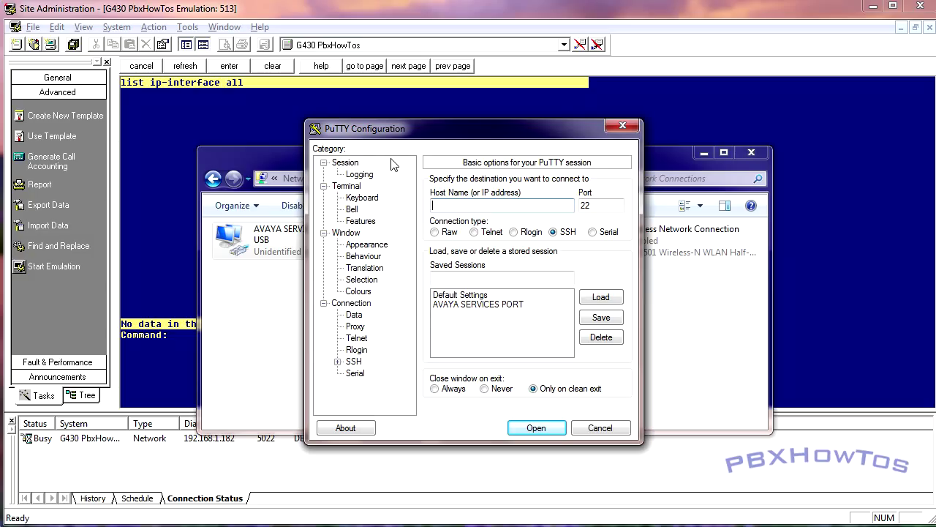
type("192.16")
key("BackSpace")
type("1.13.6")
key("Return")
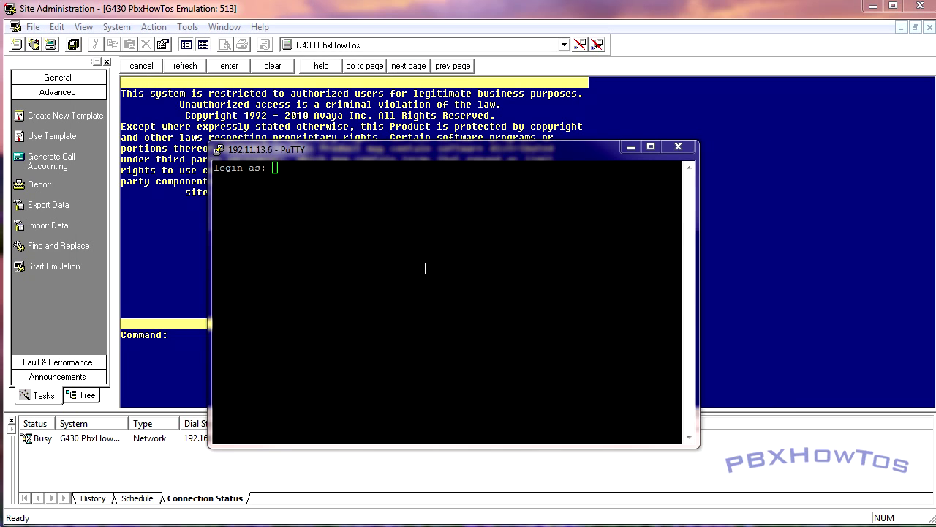
Log in as root, then enter and confirm a new password
type("root")
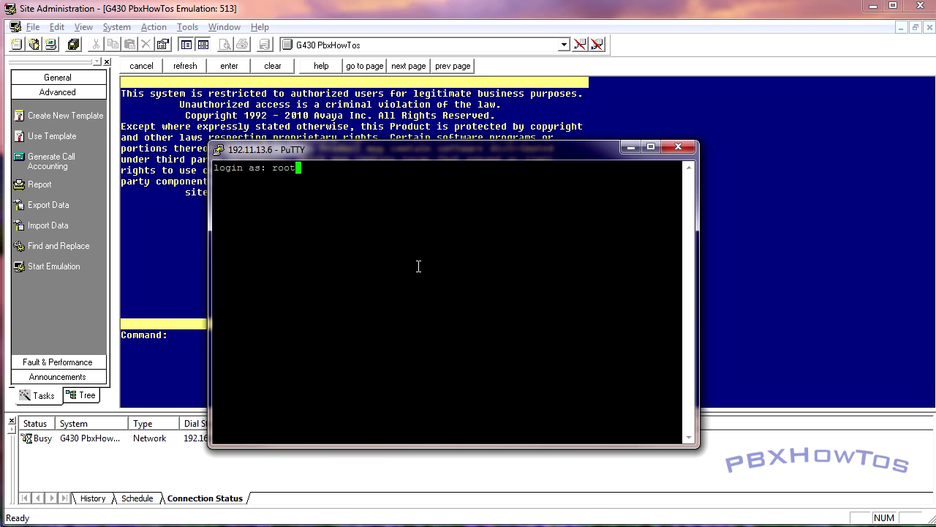
key("Return")
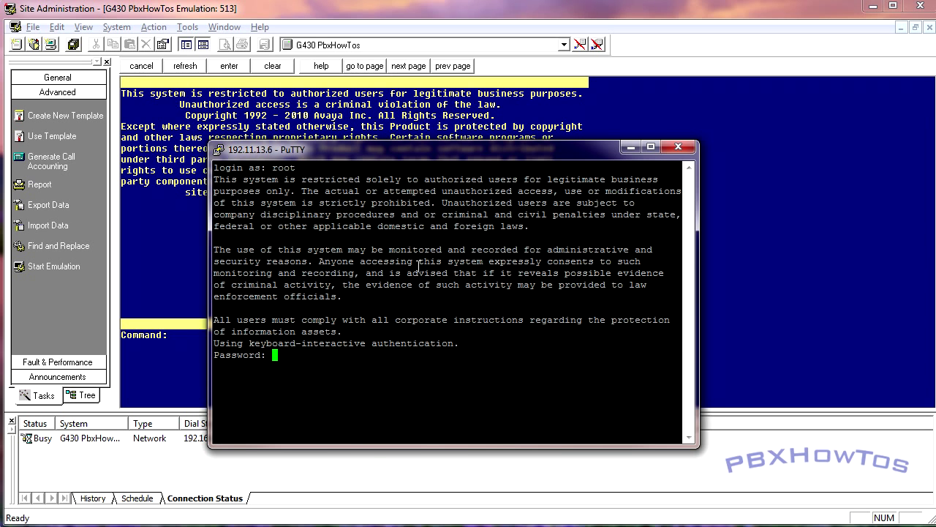
key("Return")
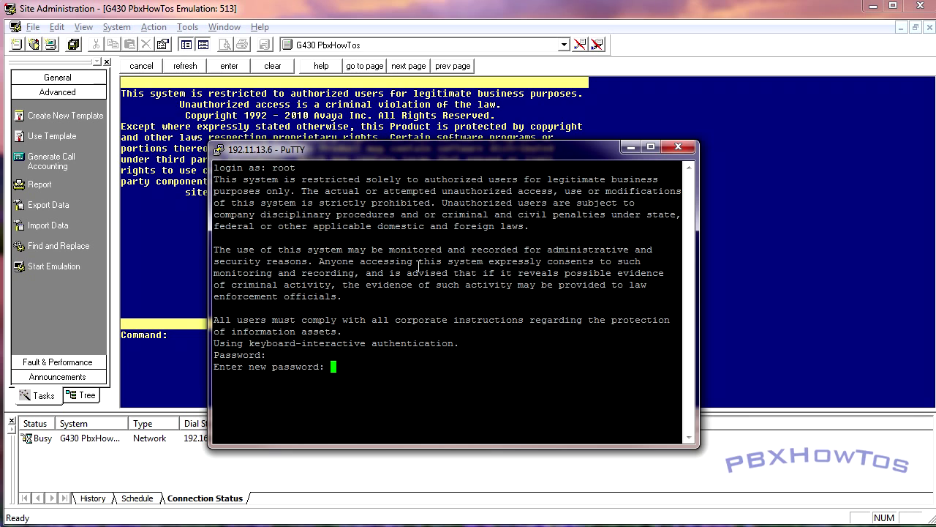
key("Return")
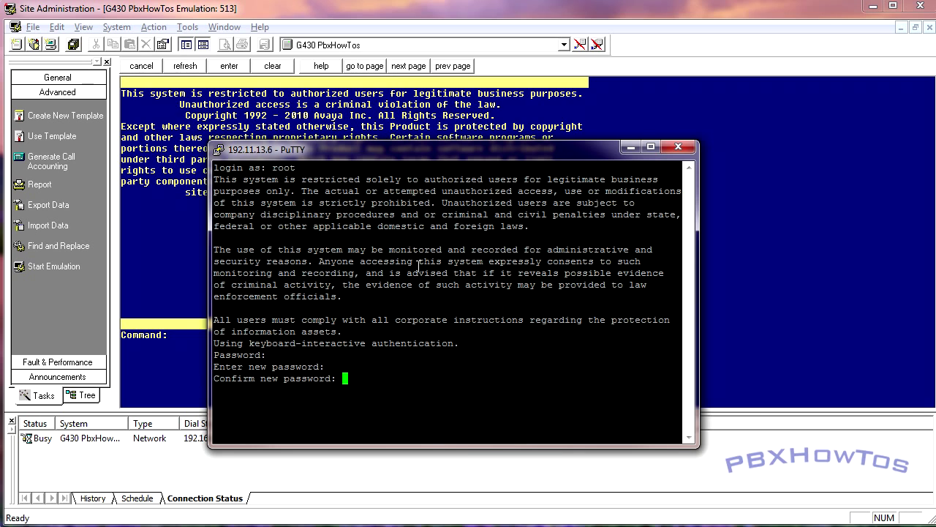
key("Return")
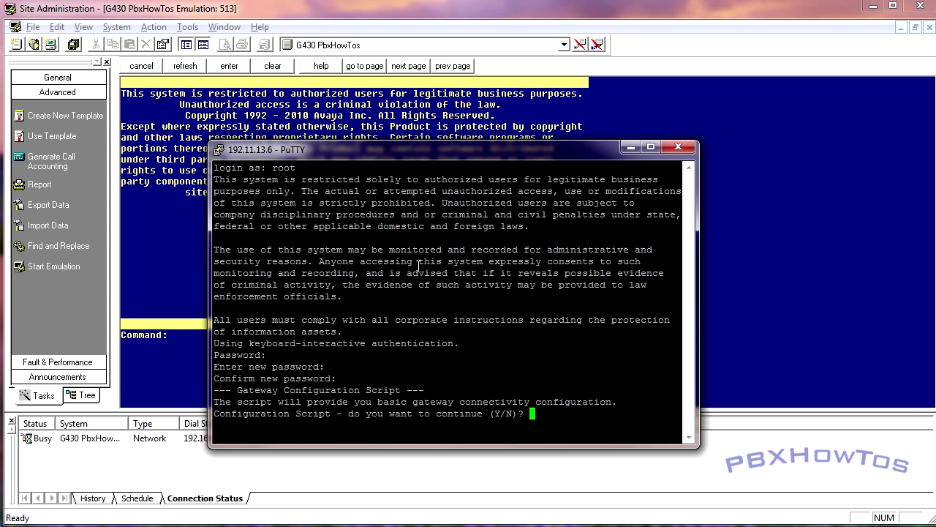
Start the gateway script with Vlan 1, IPv4 192.168.1.184, mask 255.255.255.0, gateway 192.168.1.1
type("y\\")
key("BackSpace")
key("Return")
key("Return")
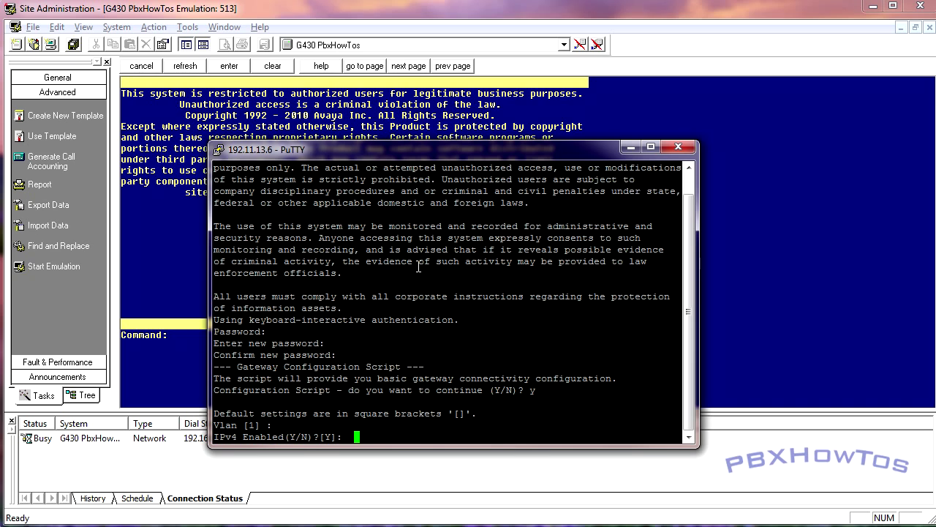
key("Return")
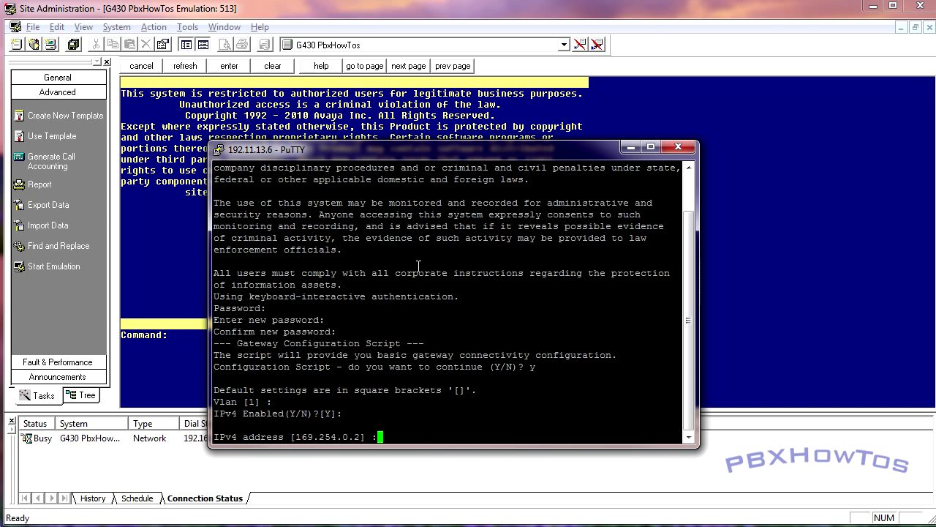
type("192.168.1.184")
key("Return")
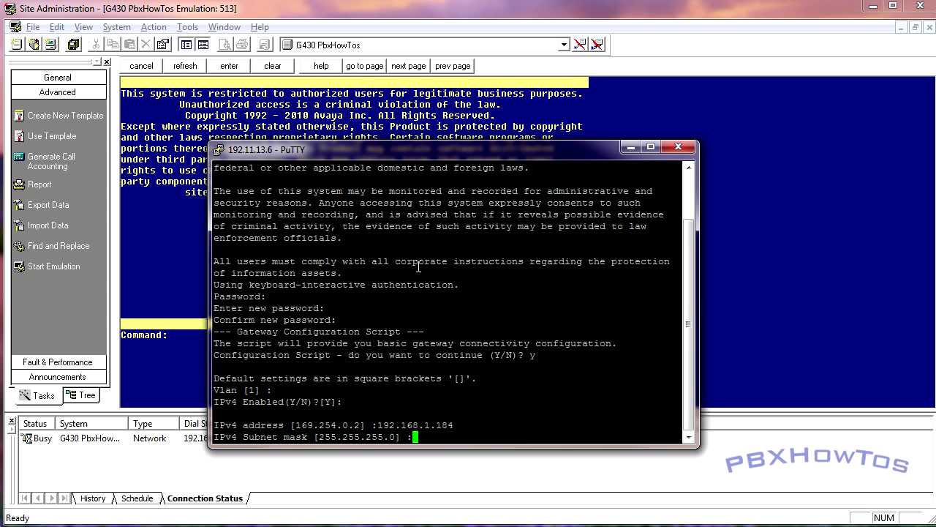
key("Return")
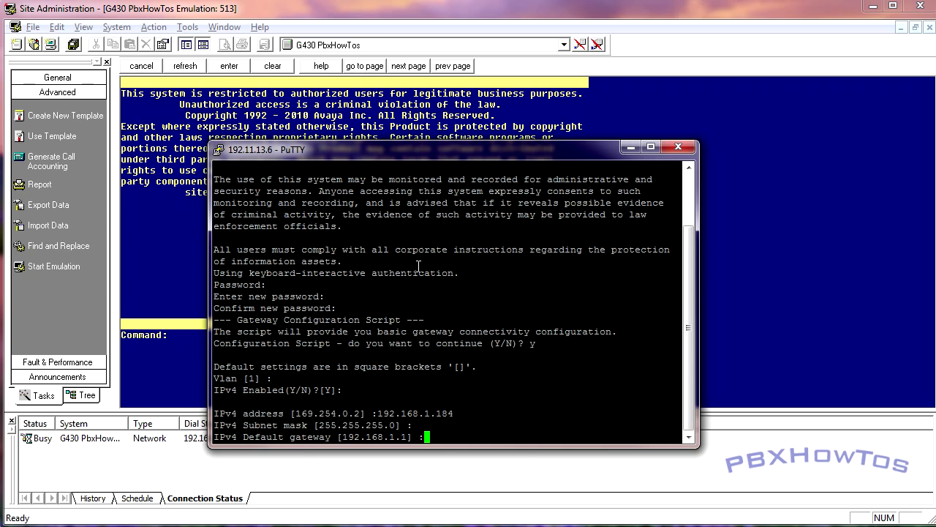
key("Return")
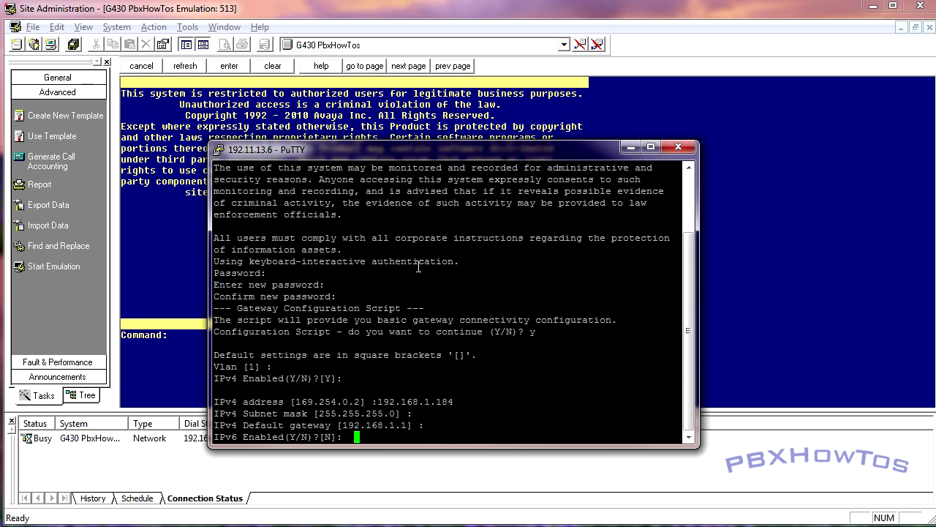
Set MGC controller 192.168.1.182 and hostname G430PBXHOWTOS, leaving IPv6 disabled
key("Return")
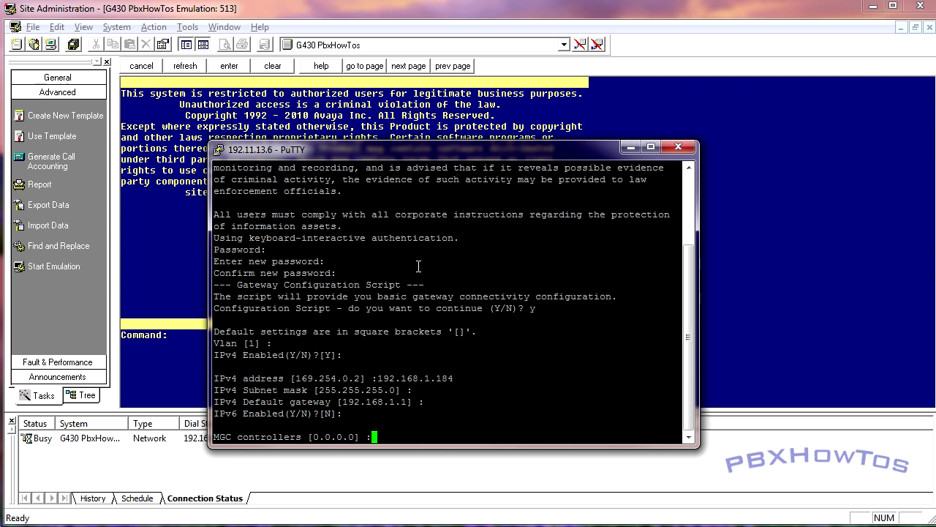
type("192.168.1.182")
key("Return")
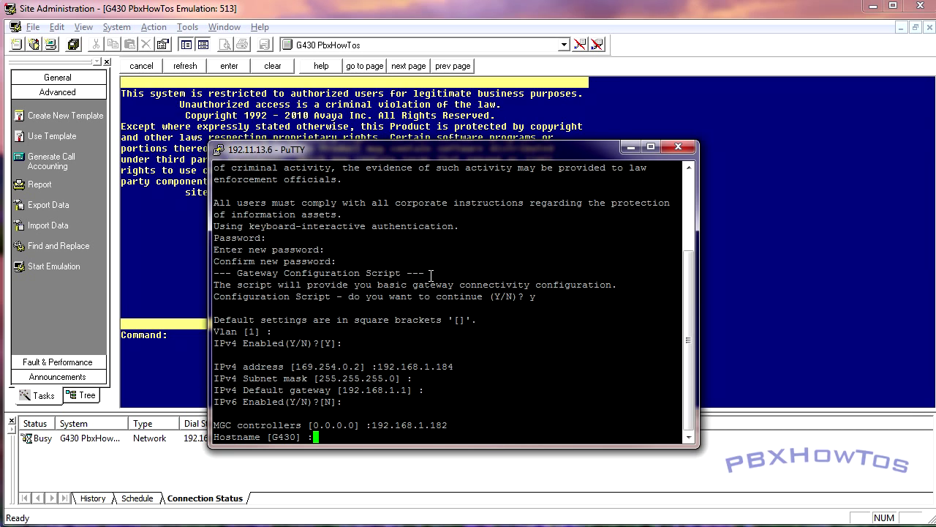
type("G430PBXHOWTOS")
key("Return")
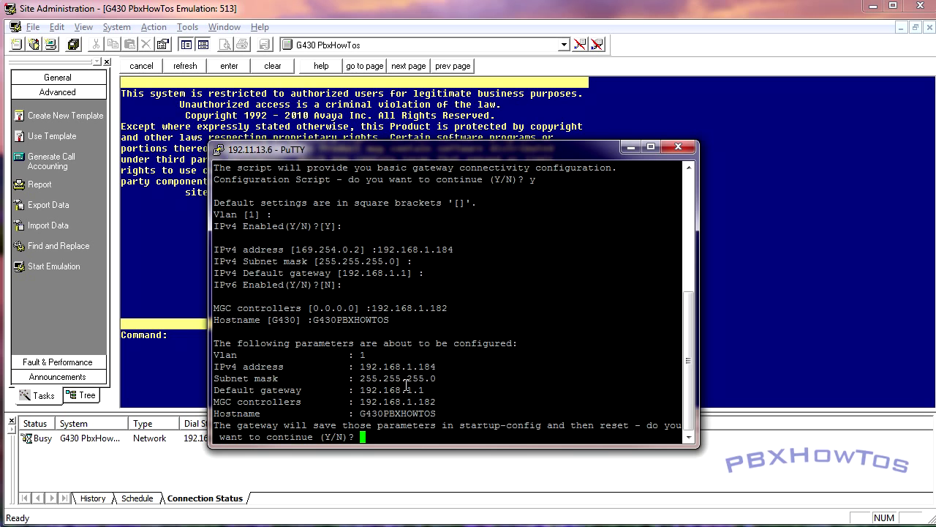
Confirm saving the settings and reset the G430, highlighting the Vlan and subnet values
type("y")
key("Return")
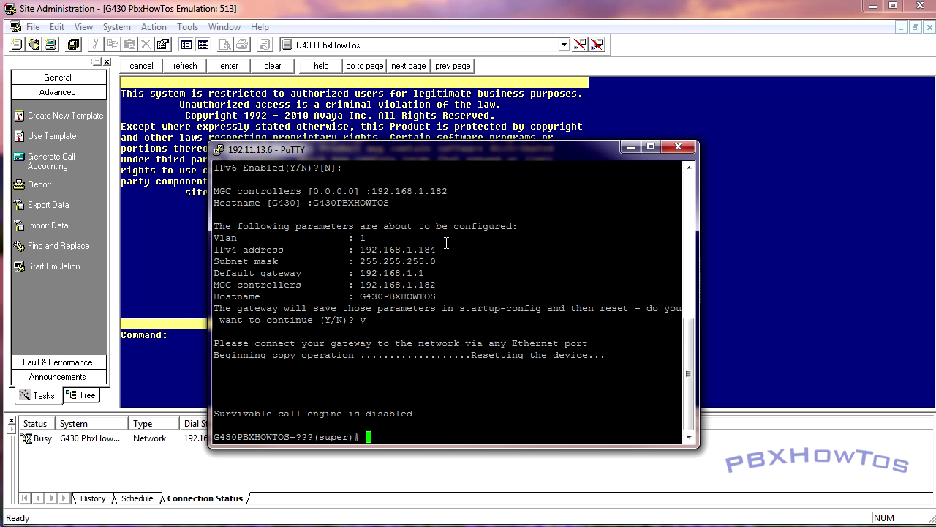
left_click_drag(363, 238, 357, 255)
Highlight the new address 192.168.1.184 and the ??? in the rebooted gateway's super prompt
left_click(453, 251)
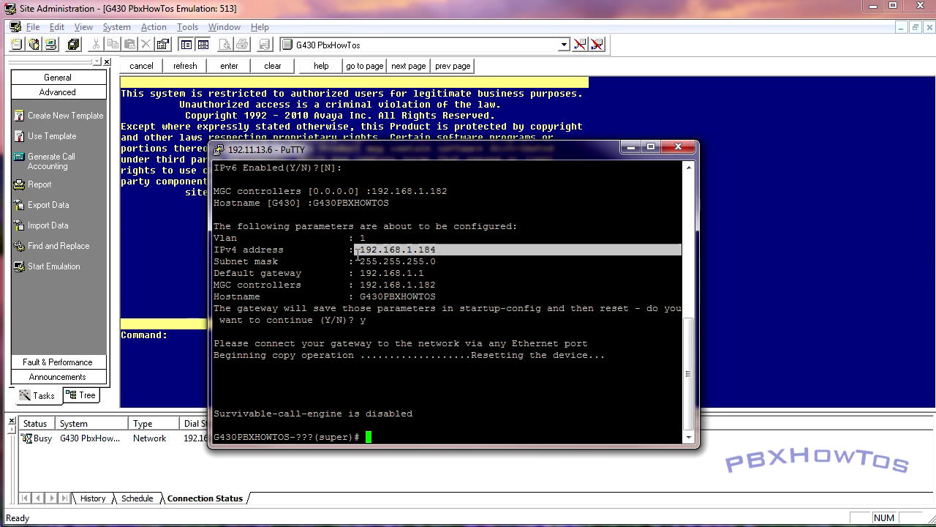
left_click(450, 309)
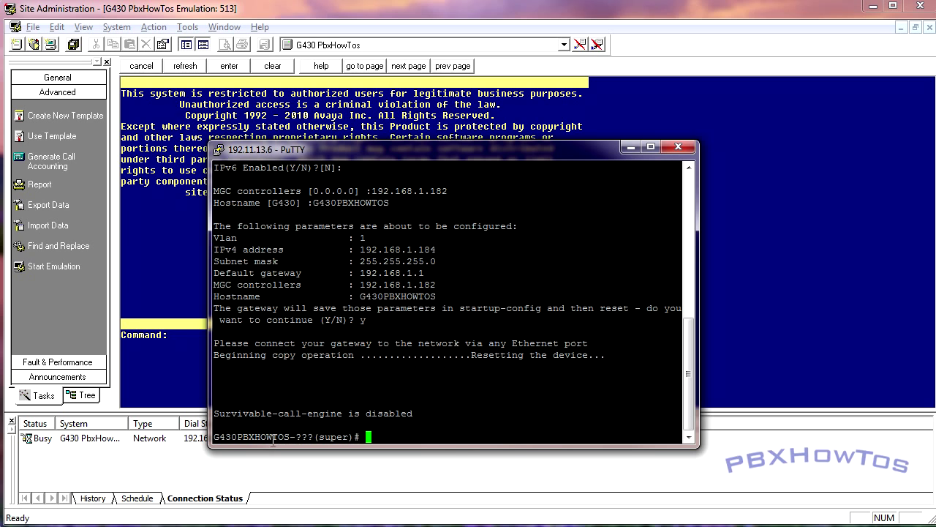
left_click_drag(325, 438, 297, 433)
left_click(365, 432)
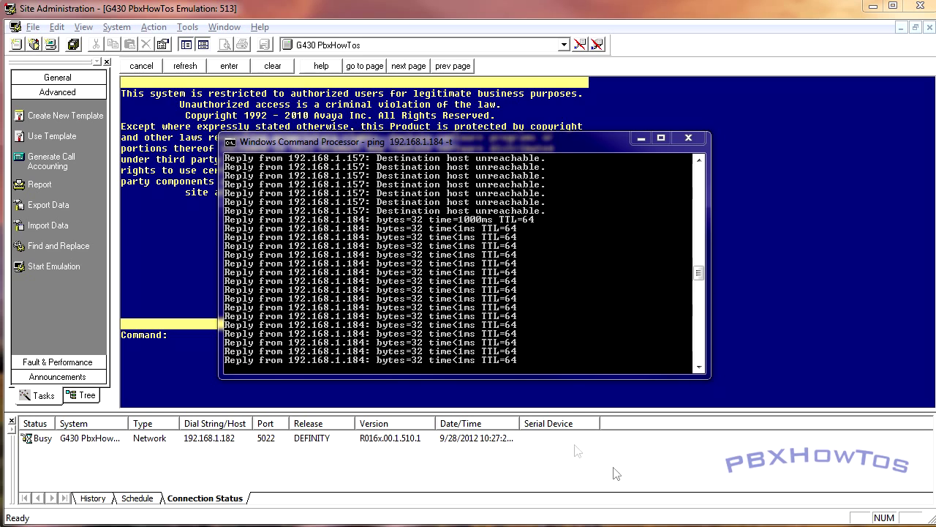
Stop the ping to 192.168.1.184 after 40 of 40 replies and close the console
left_click(464, 354)
key("ctrl+c")
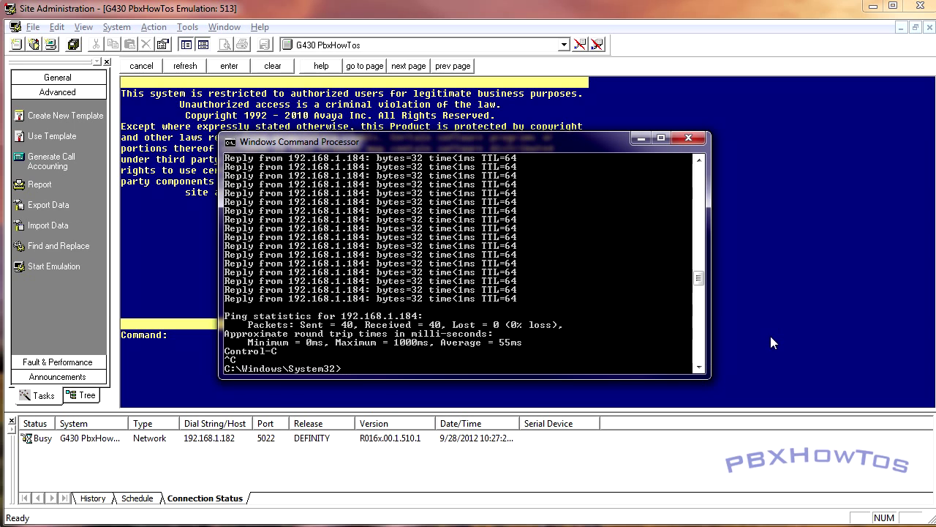
key("alt+F4")
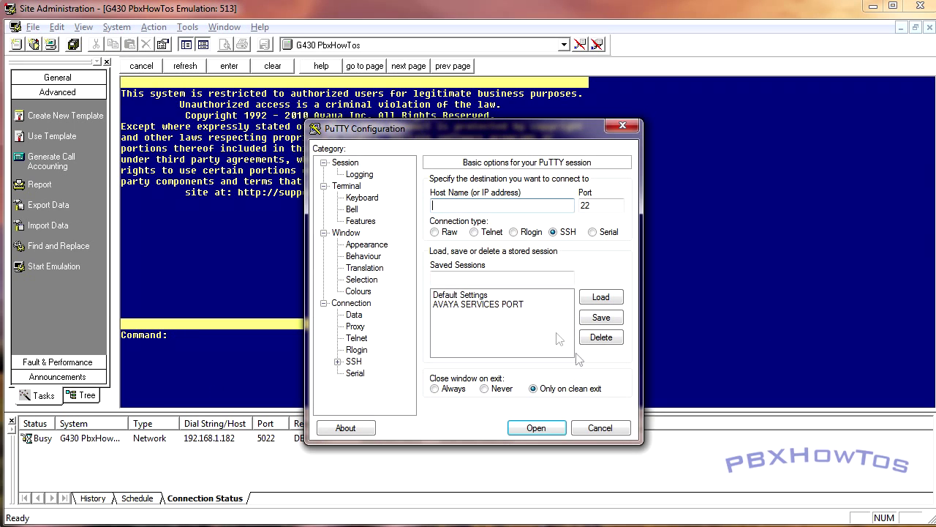
Open a PuTTY root session to the G430 at 192.168.1.184, accepting its host key
type("192.168.1")
type(".181")
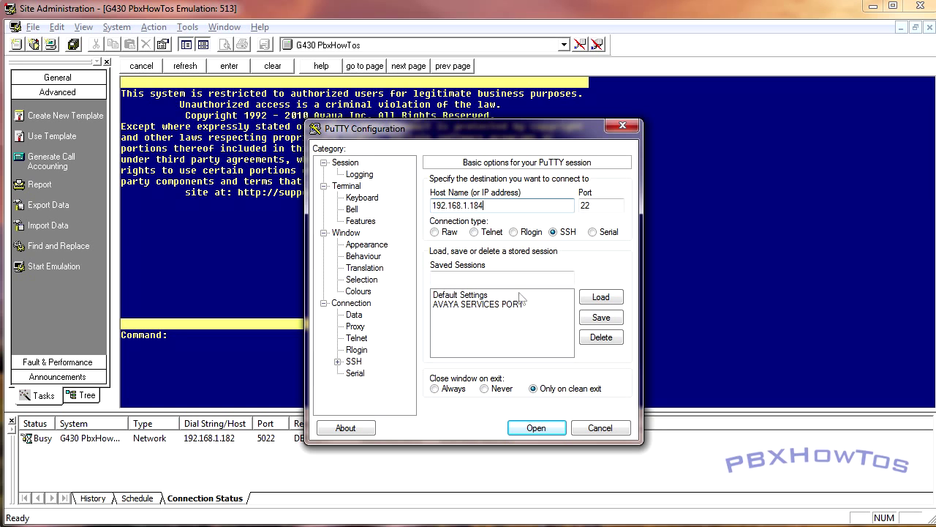
key("Return")
left_click(448, 403)
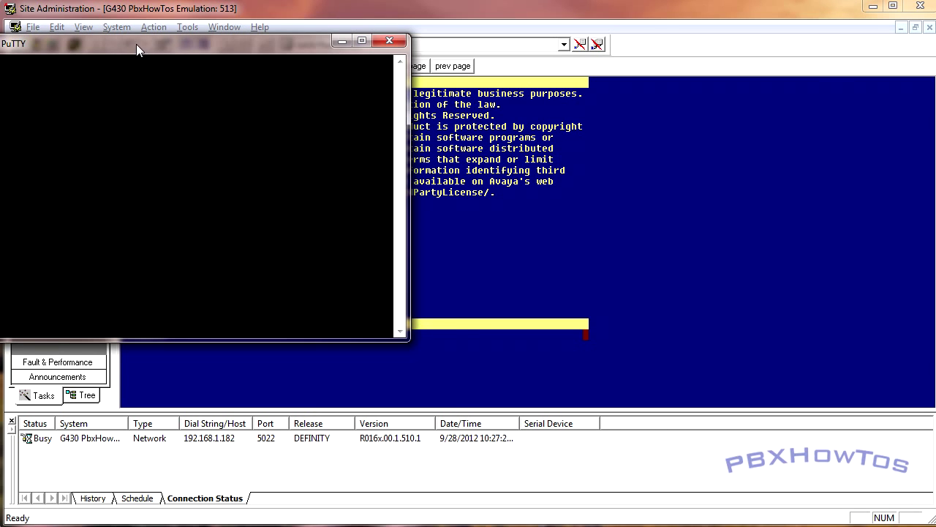
left_click_drag(136, 44, 384, 109)
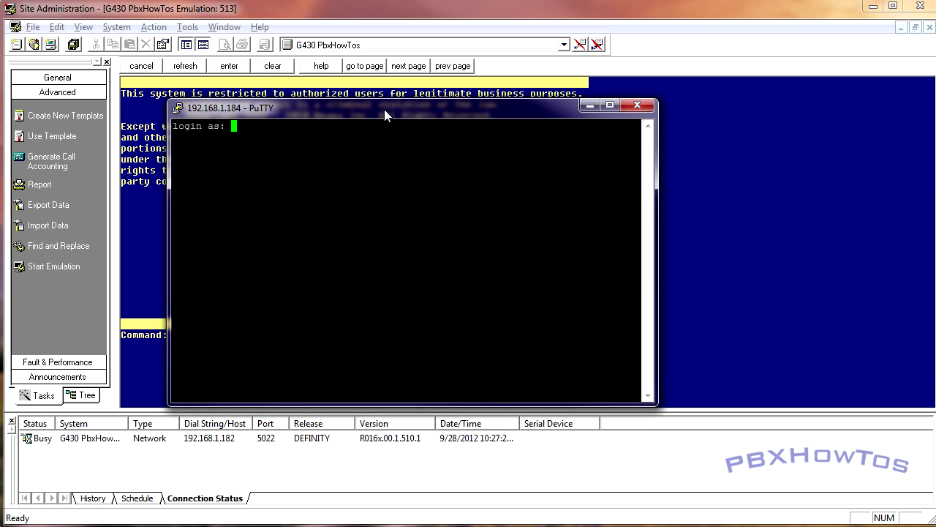
type("root")
key("Return")
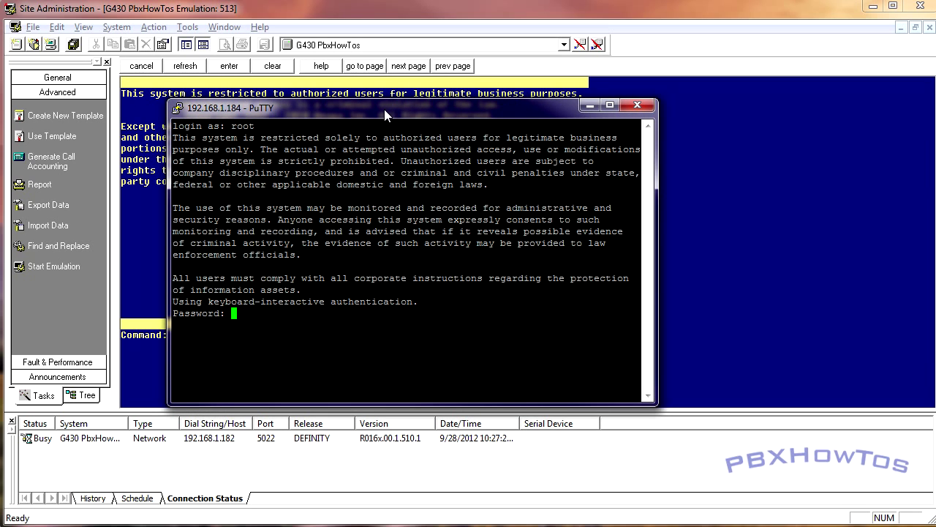
key("Return")
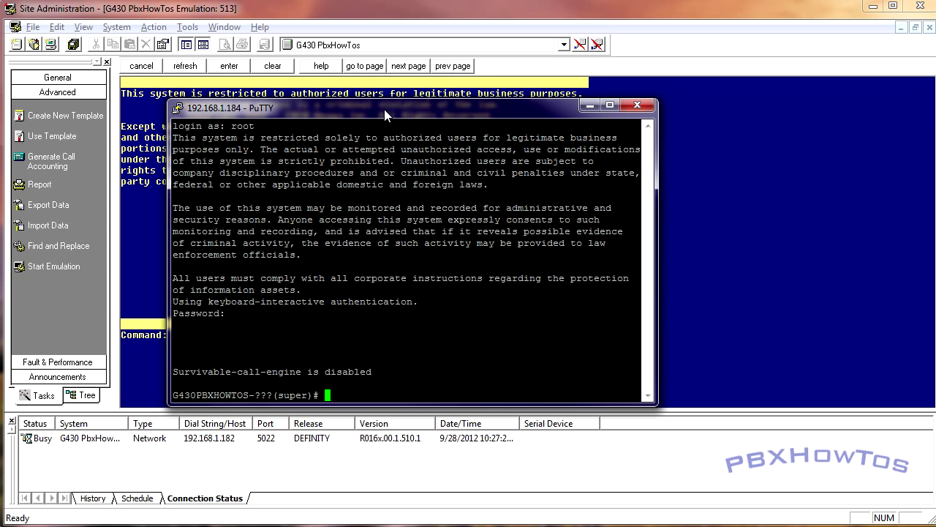
Run show pmi and show port: PMI on Vlan 1, ports 10/3 and 10/4 auto-negotiating
type("show pmi")
key("Return")
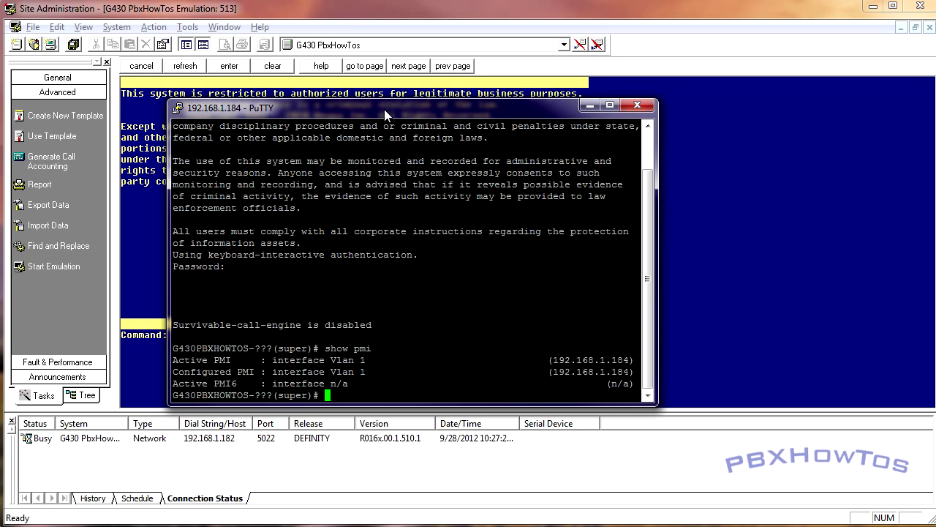
type("show por")
type("t")
key("Return")
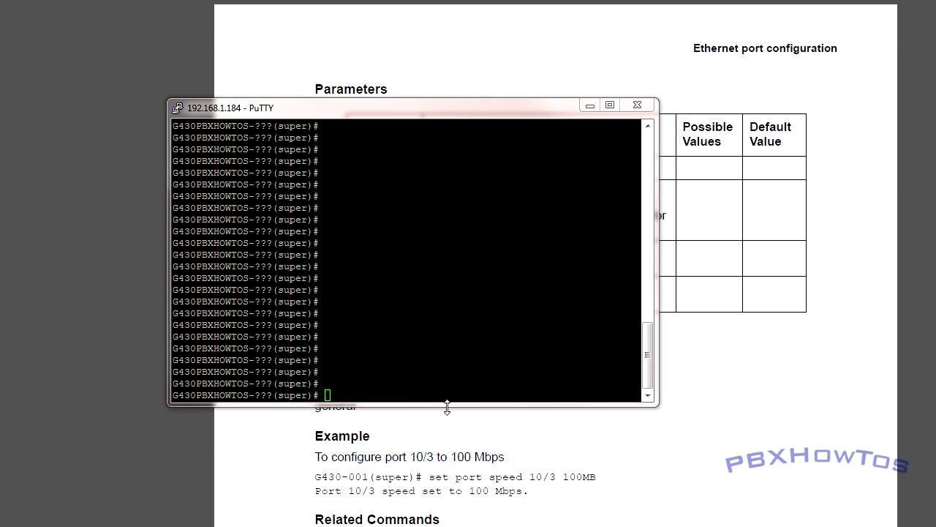
left_click(376, 385)
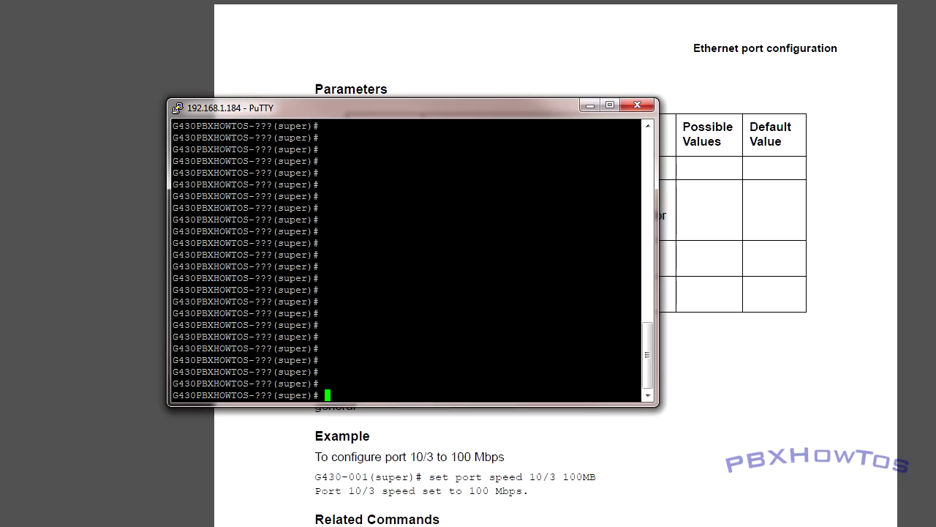
key("alt+Tab")
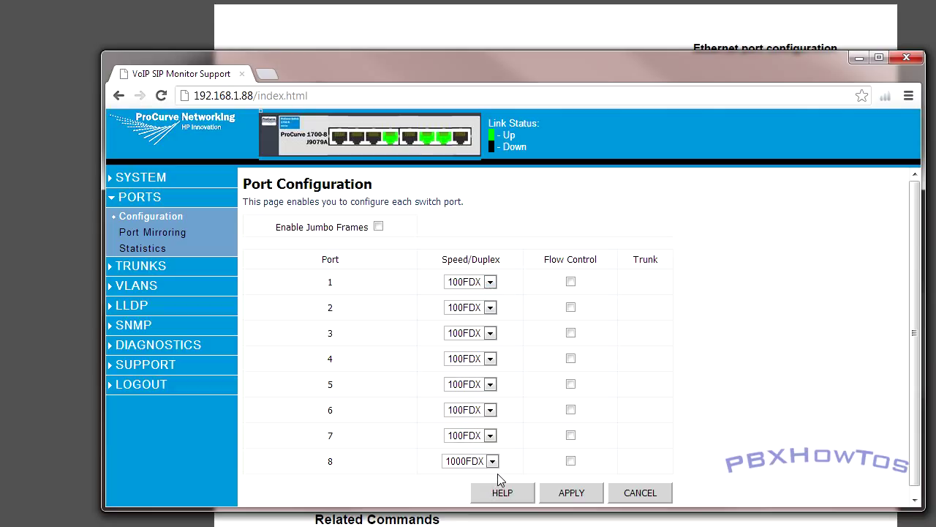
left_click(490, 282)
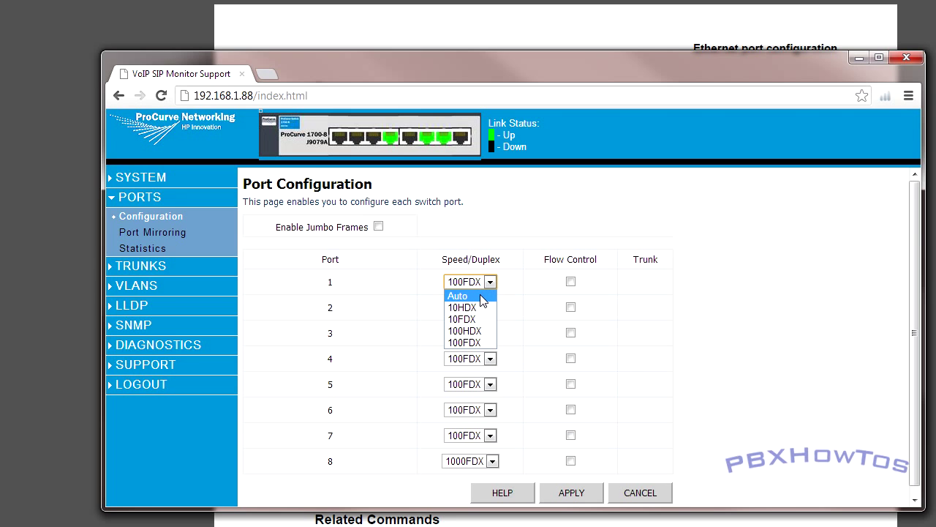
left_click(505, 277)
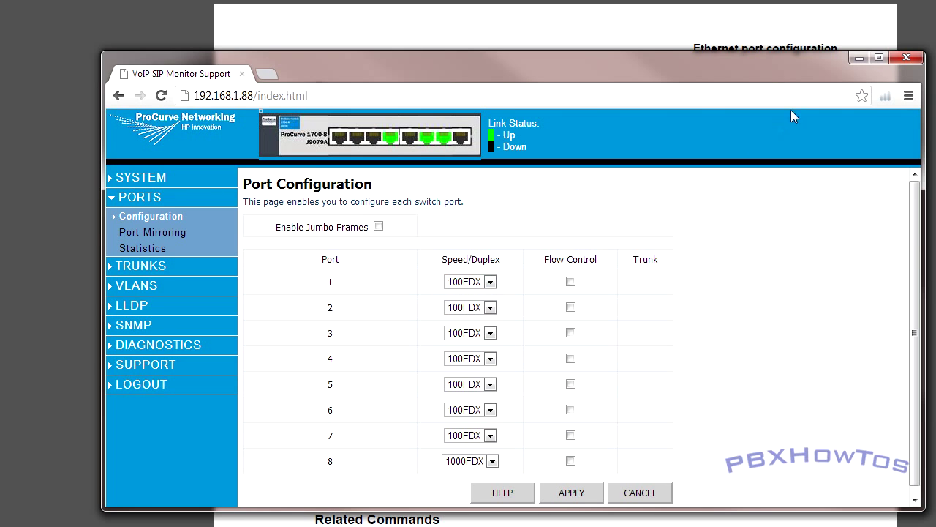
Disable link negotiation on G430 port 10/3
left_click(857, 61)
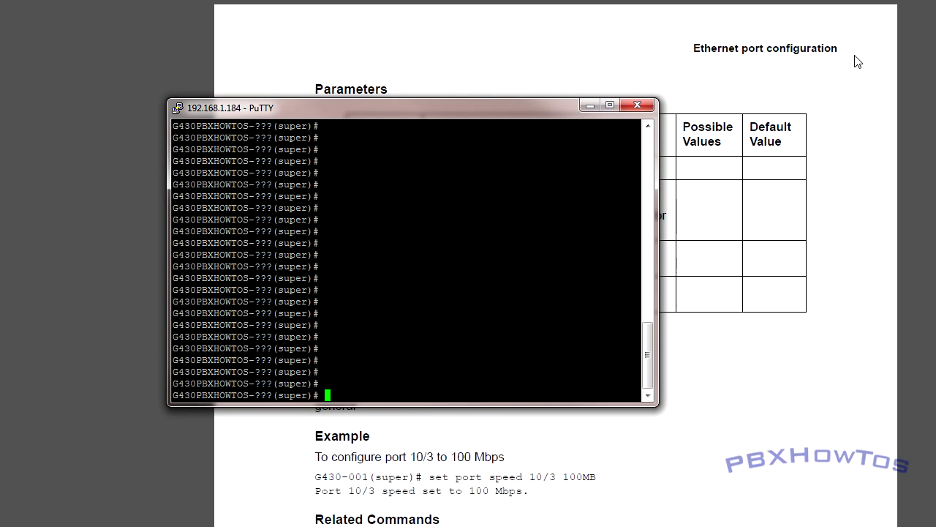
type("set port ne")
key("Tab")
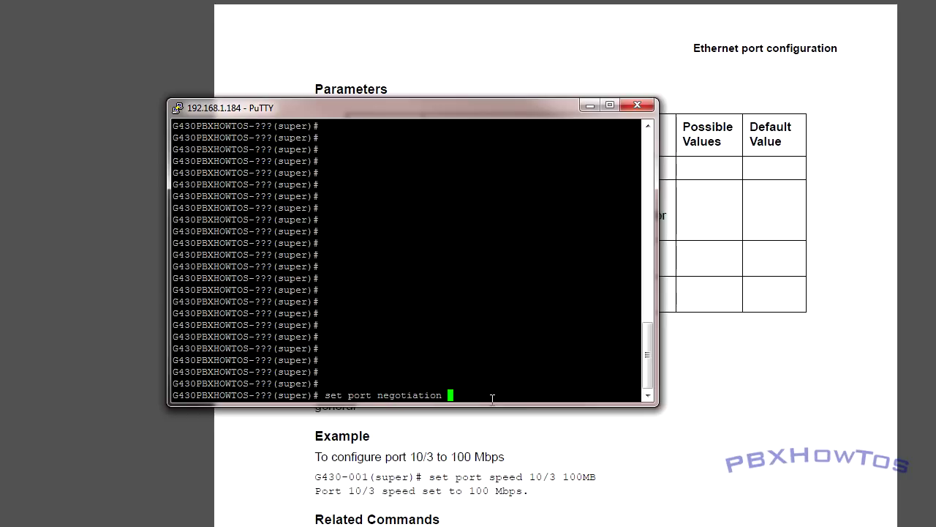
type("10/3 disable")
key("Return")
Disable negotiation on port 10/4 as well and list the port table to confirm
key("Up")
key("Left")
key("Left")
key("Left")
key("Left")
key("Left")
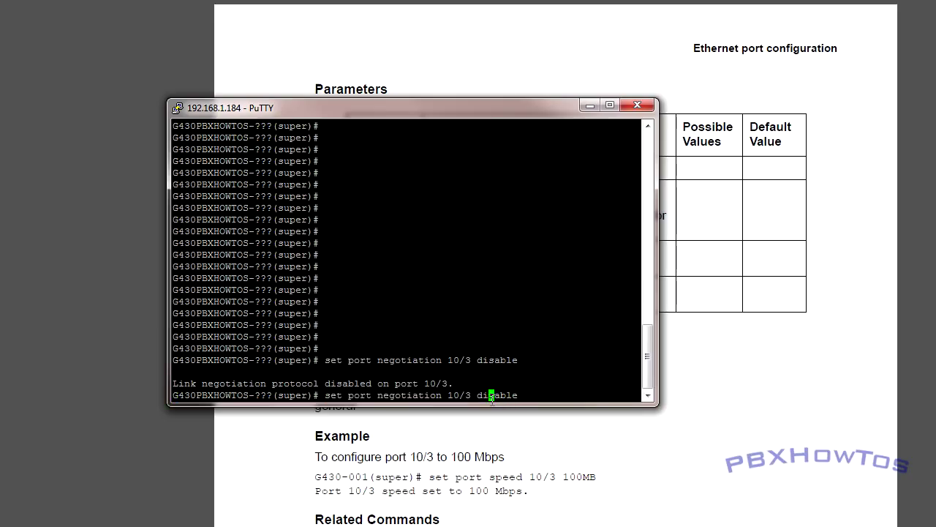
key("Left")
key("Left")
key("Left")
key("BackSpace")
type("4")
key("Return")
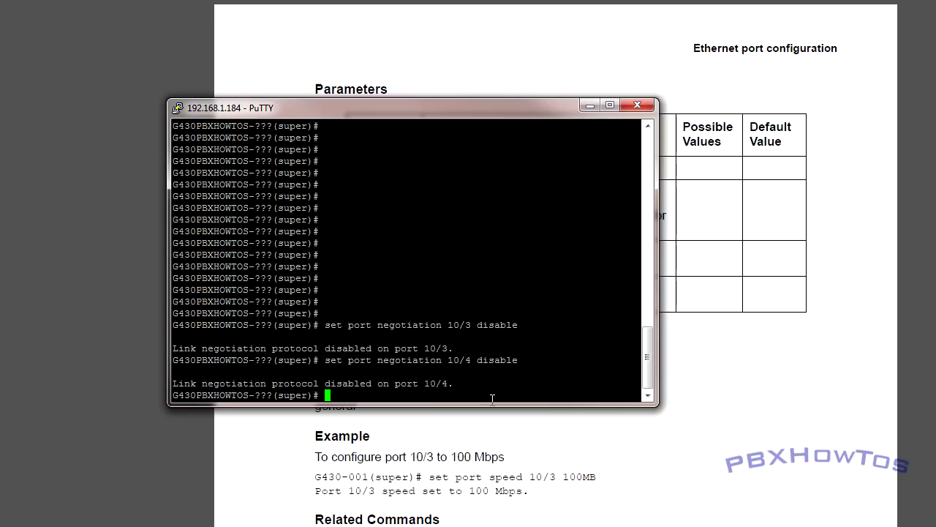
type("show port")
key("Return")
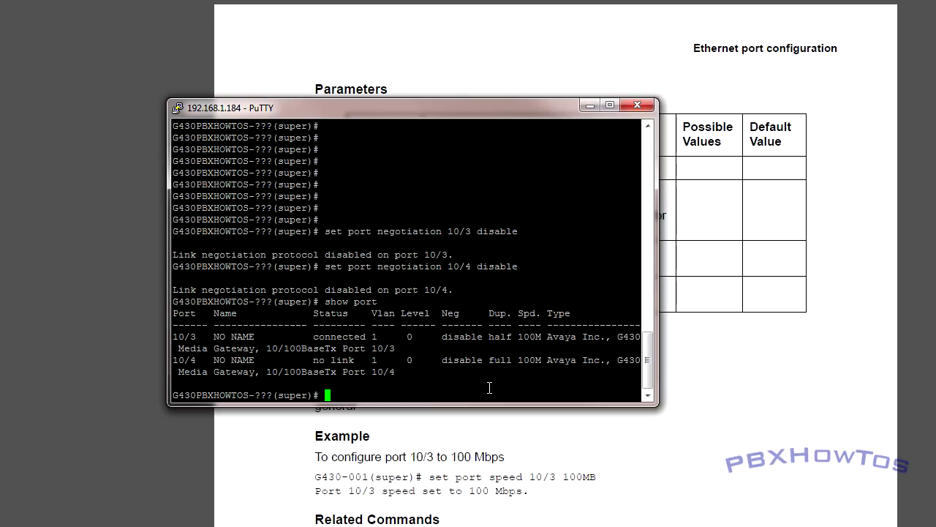
Set port 10/3 speed to 100MB and check it in the port table
type("set port speed 10/3")
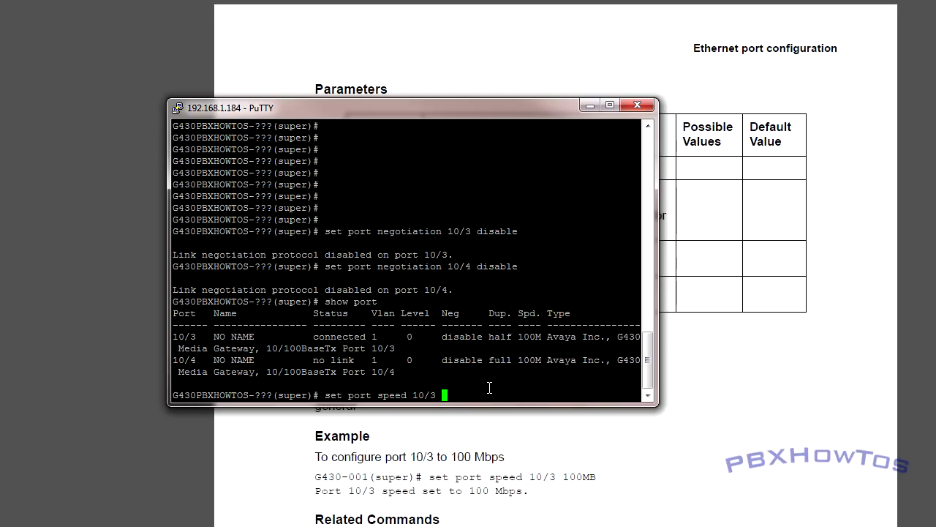
type(" 100MB")
key("Return")
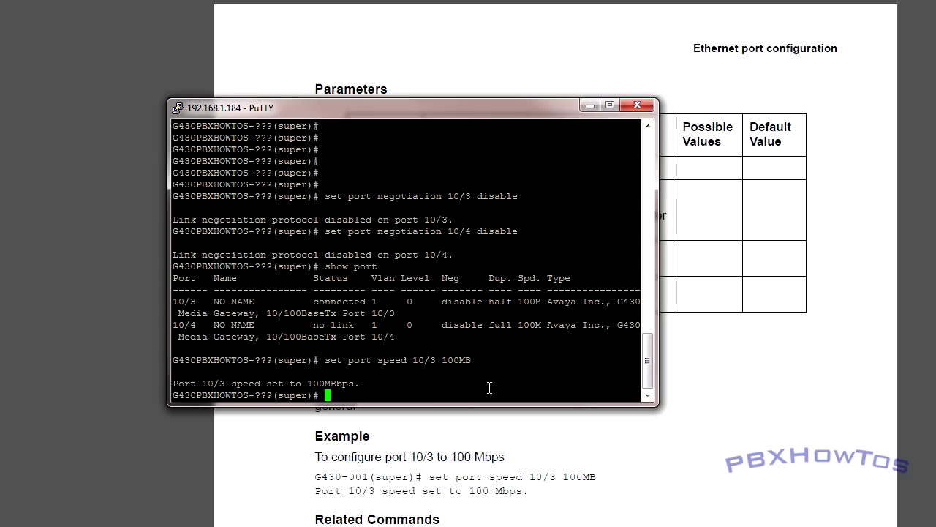
type("show port")
key("Return")
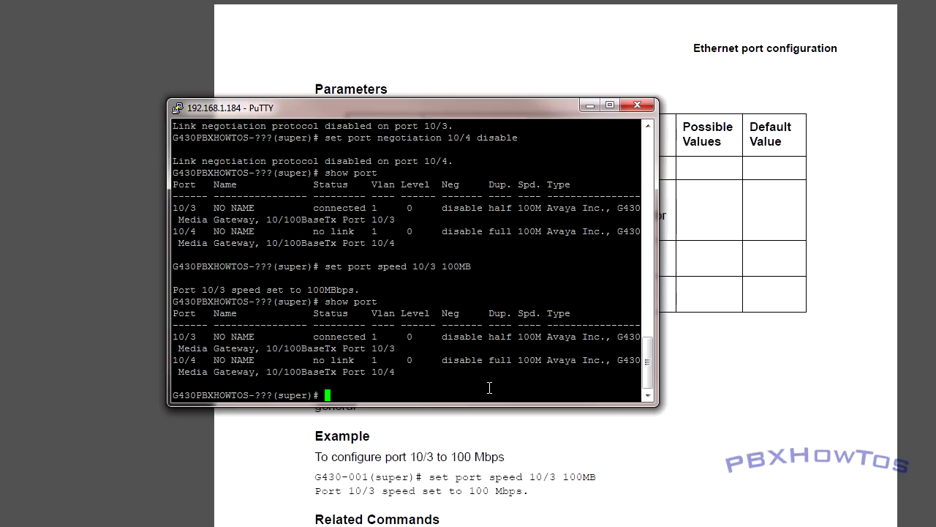
Set port 10/3 to full duplex and confirm it shows full 100M
type("set port duplex 10/3 full")
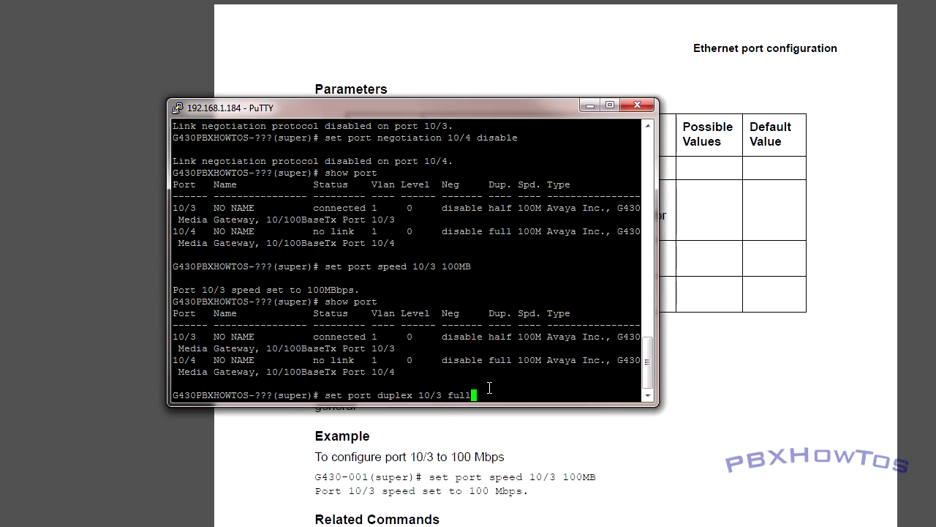
key("Return")
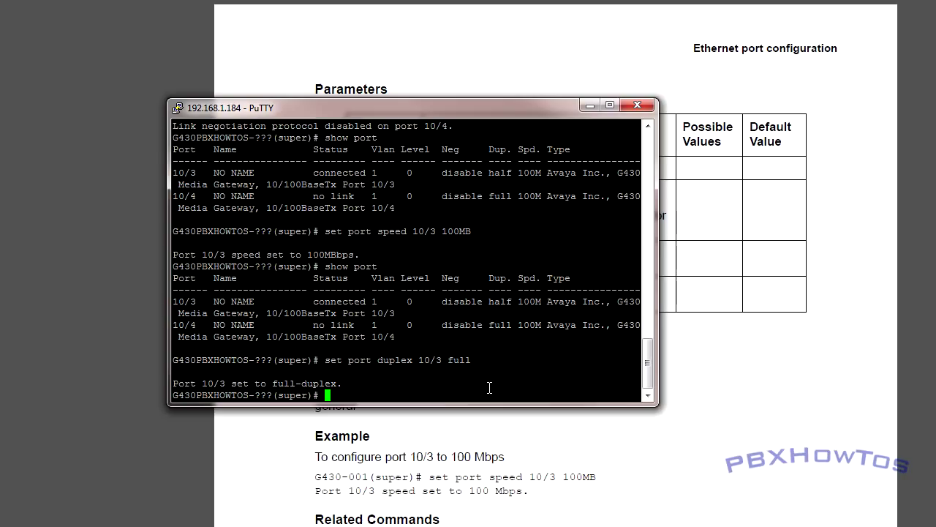
type("show port")
key("Return")
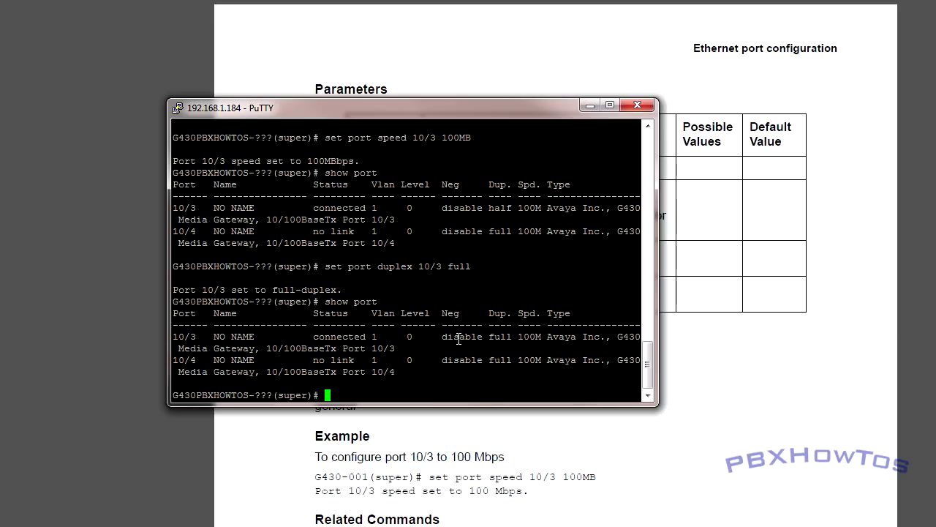
Ping the call server at 192.168.1.182 from the G430 in PuTTY
type("ping 192.168.1.182")
key("Return")
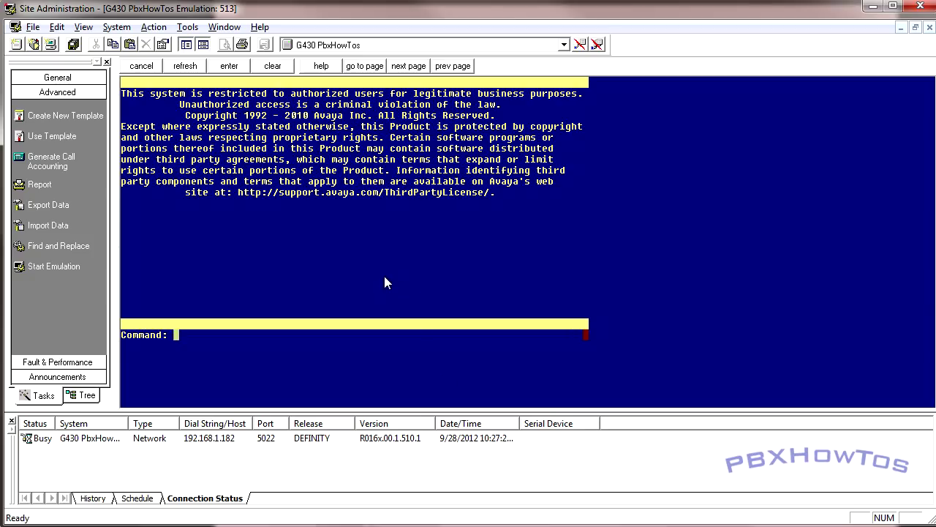
Start adding the procr IP interface, then cancel the partly filled form
type("add ip-interface")
key("Return")
type("procr")
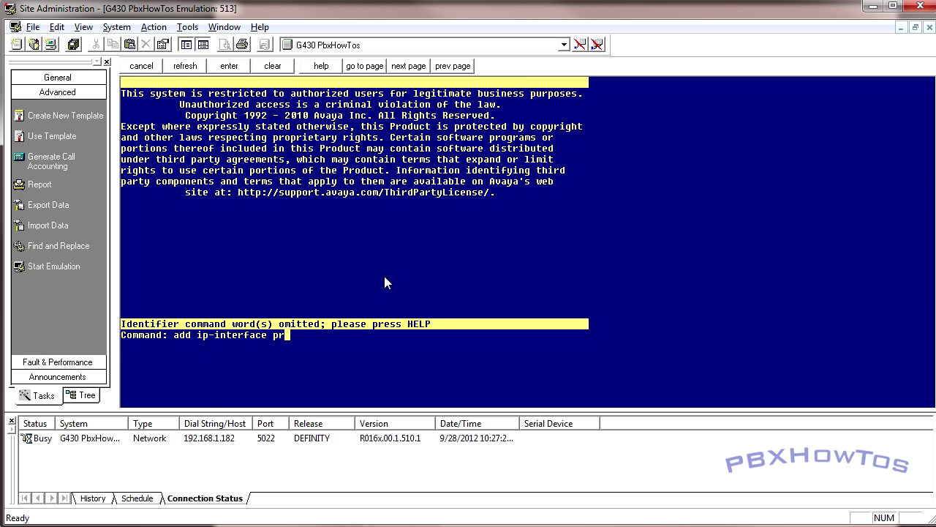
key("BackSpace")
key("BackSpace")
type("c")
key("Return")
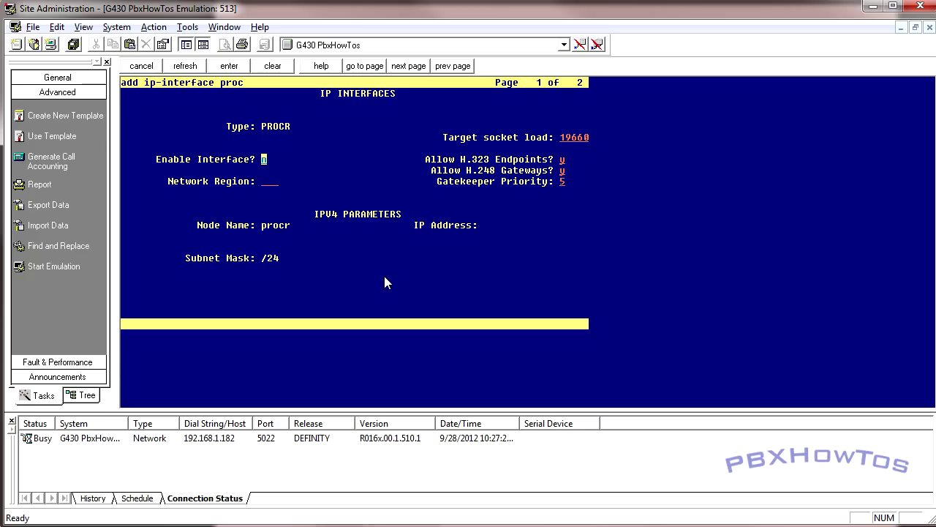
key("F1")
Add the procr interface enabled in network region 1, then list all IP interfaces
type("add ip-i pr")
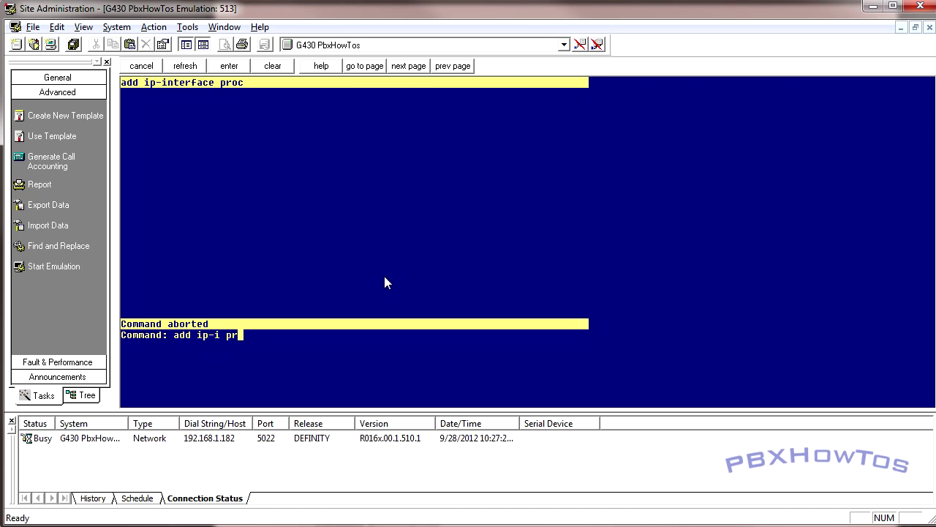
key("Return")
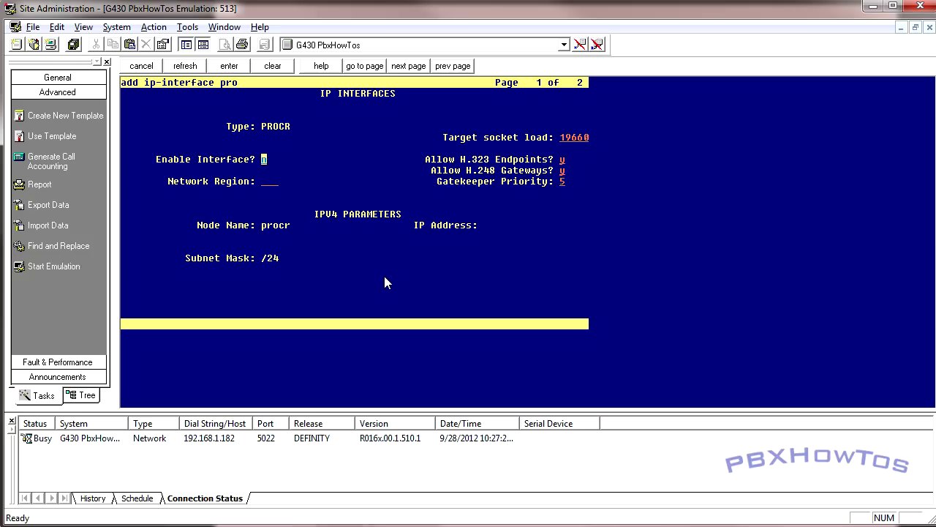
type("y")
key("Tab")
type("1")
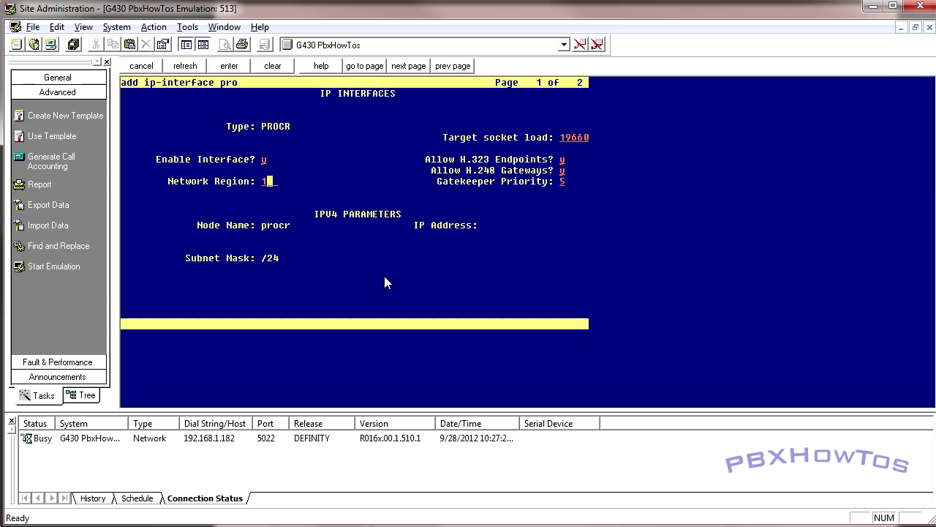
key("Tab")
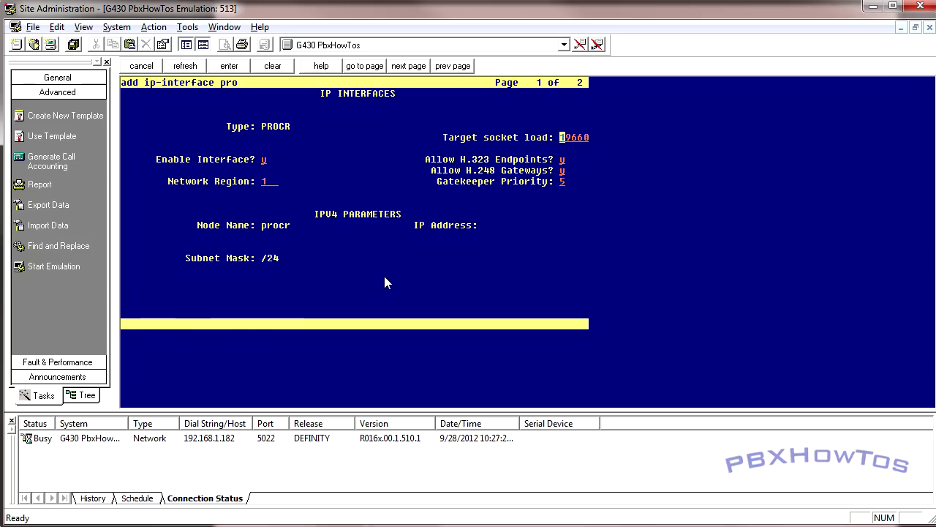
key("Return")
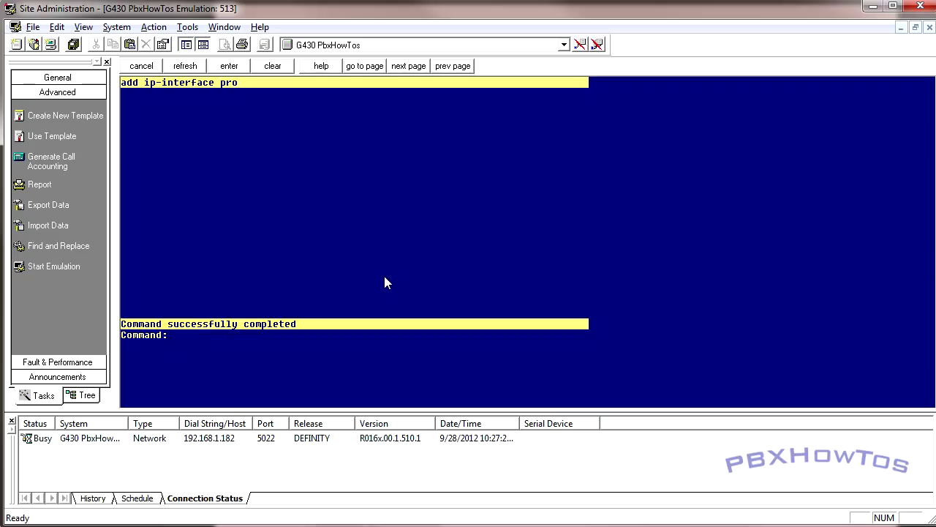
type("list ip-interface ")
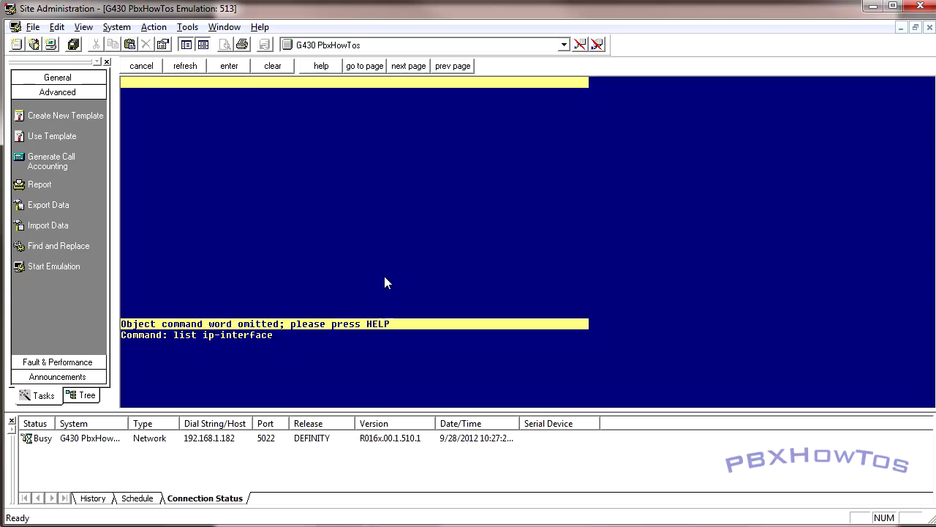
type("all")
key("Return")
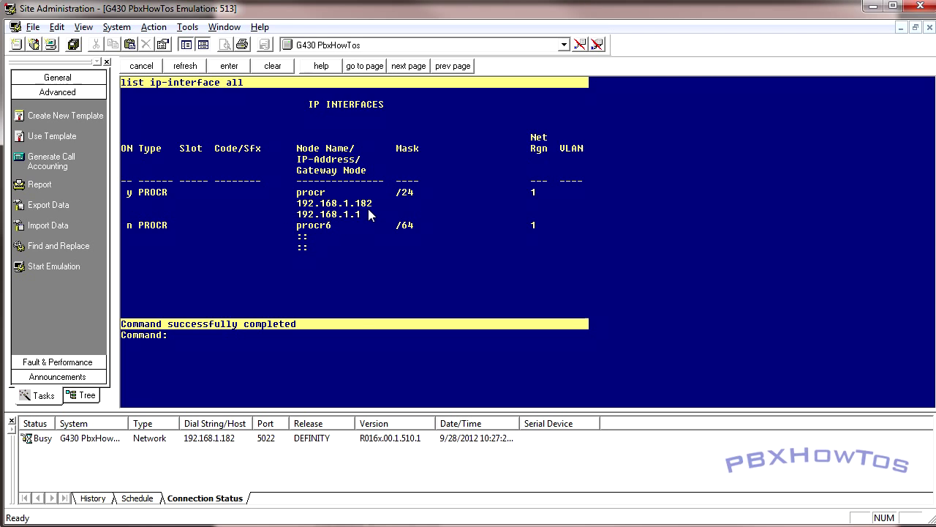
Run add media-gateway 1 to open the new gateway form
type("add")
type("med")
key("Return")
type("1")
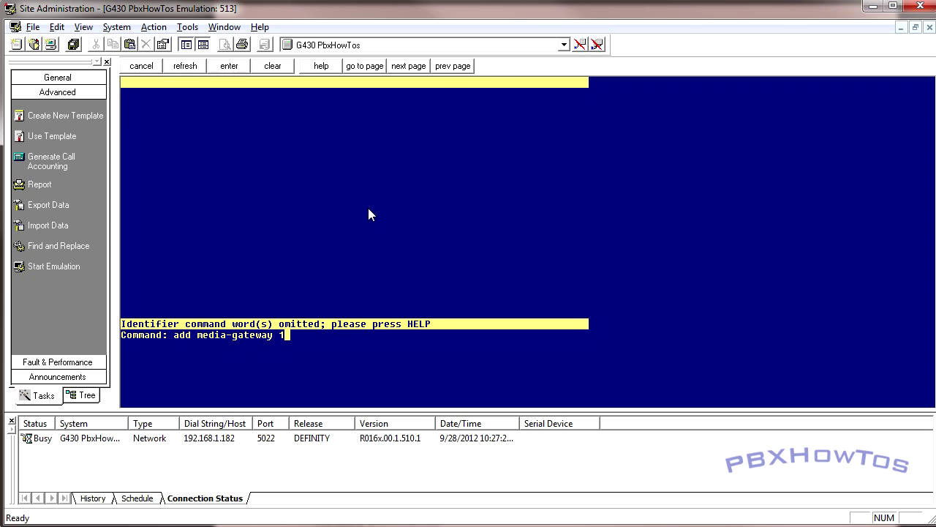
key("Return")
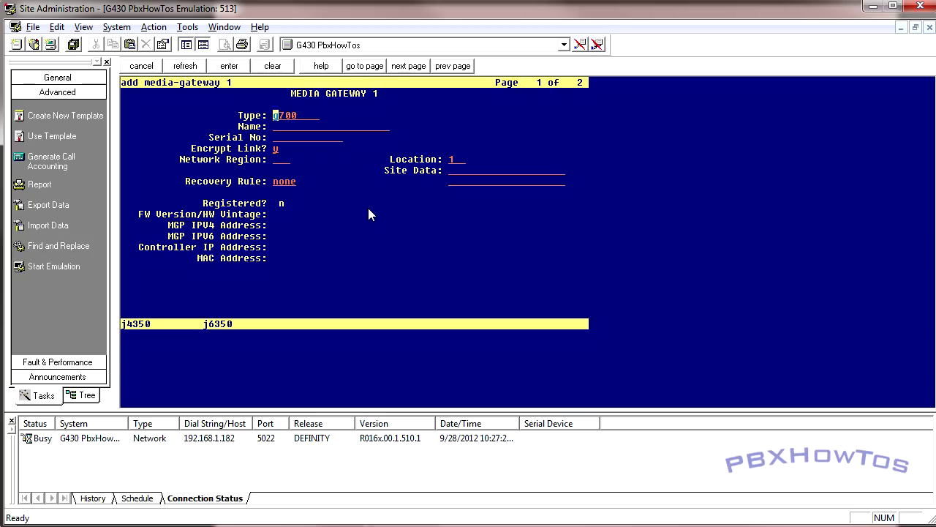
Enter Type g430 and Name G430 on the gateway form, then bring PuTTY forward
type("g430")
key("Tab")
type("G430")
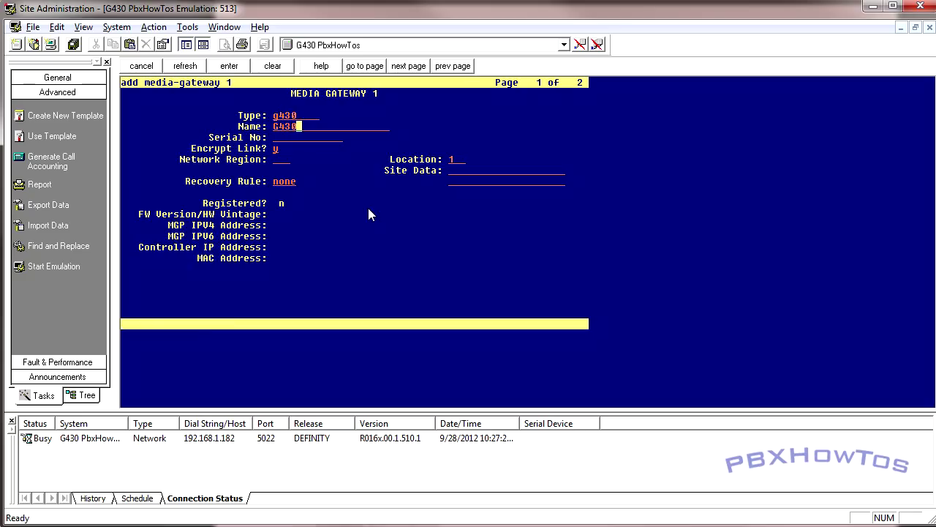
key("Tab")
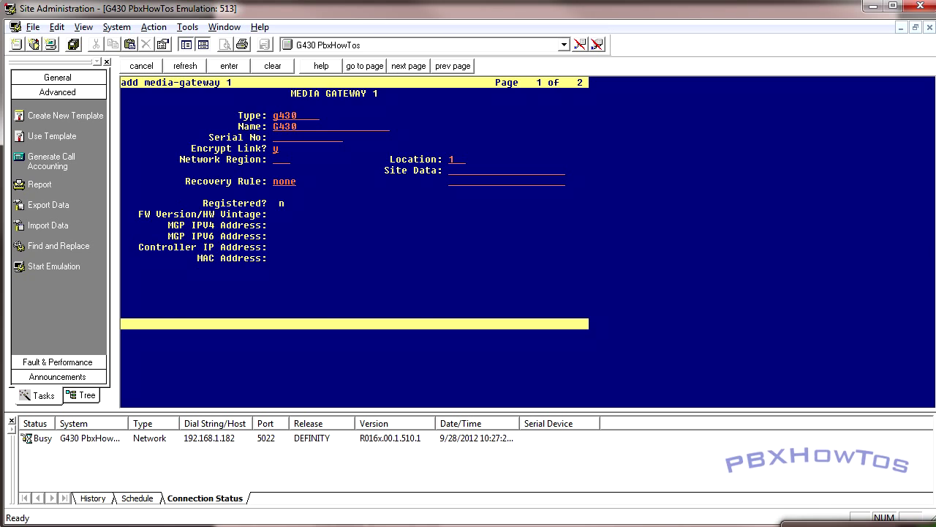
key("alt+Tab")
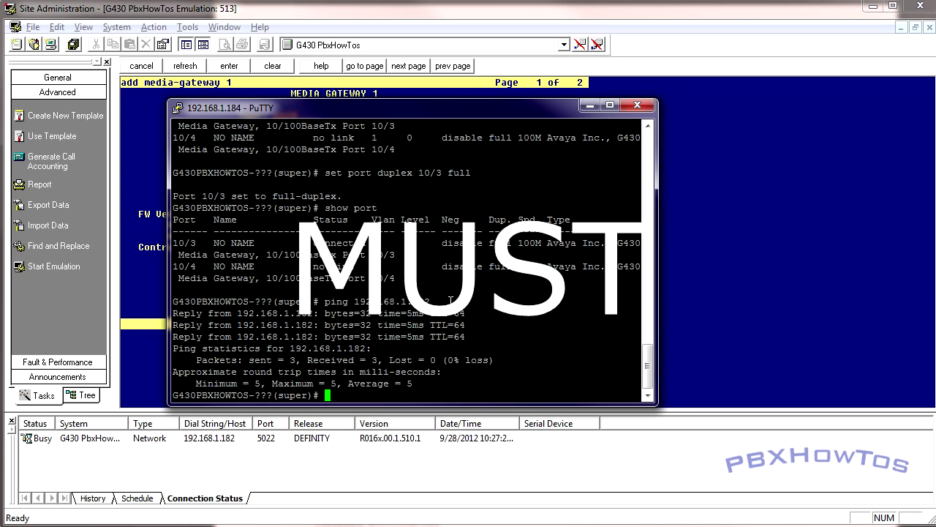
Display the G430's system info with show sys and copy its serial number
type("show sys")
key("Return")
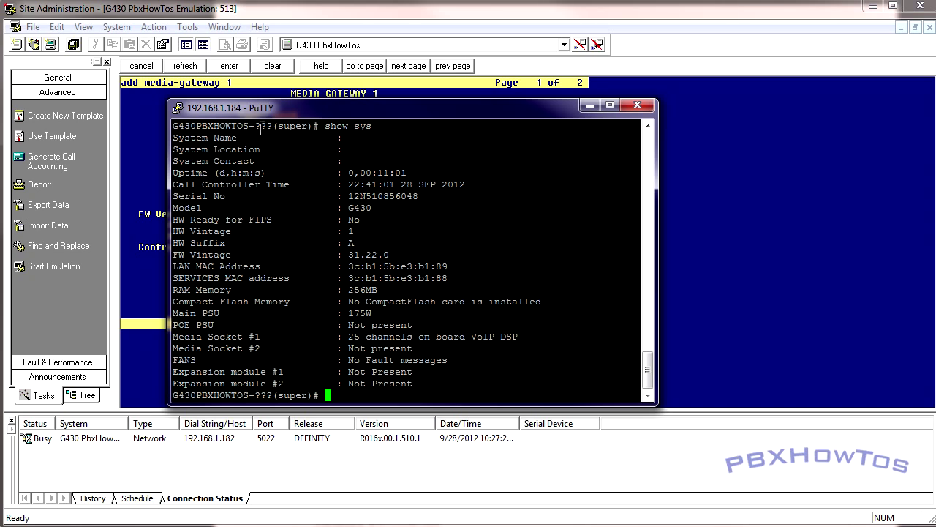
double_click(381, 197)
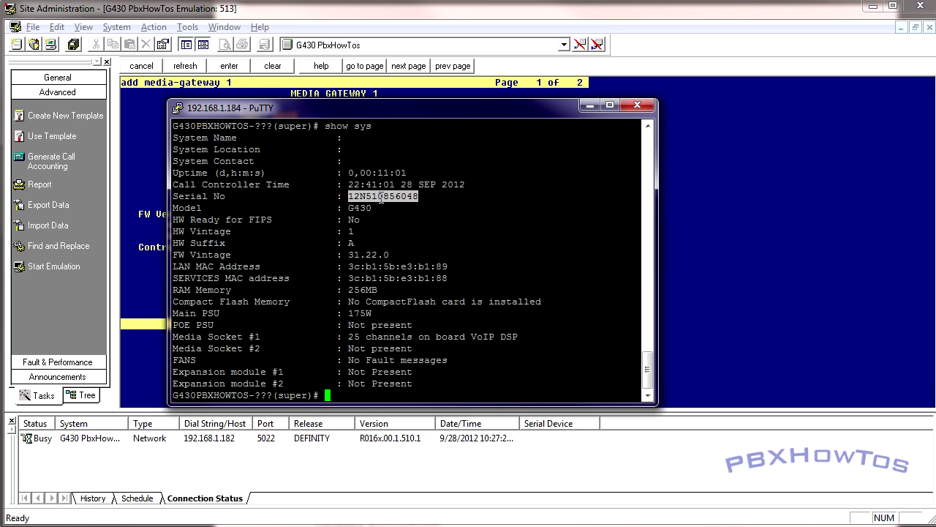
key("alt+Tab")
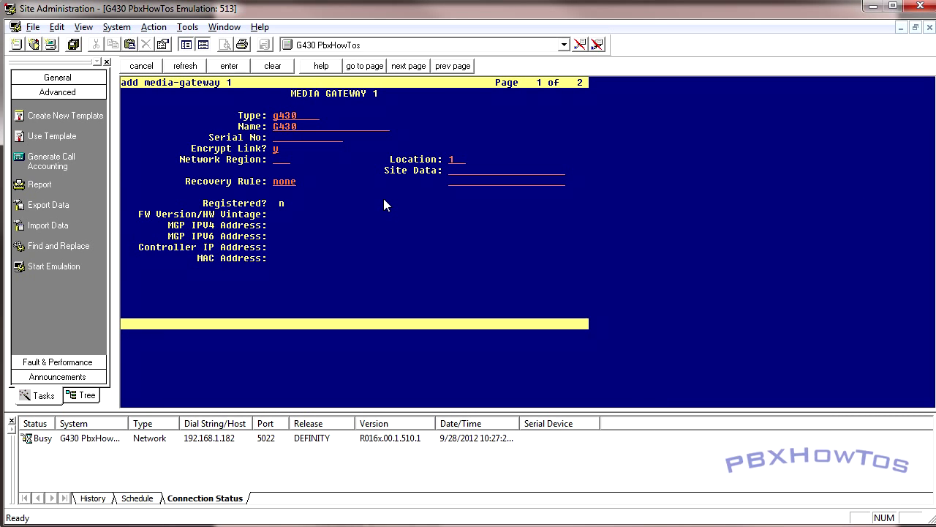
Paste the G430 serial number and set Network Region 1 and Recovery Rule 1
right_click(329, 142)
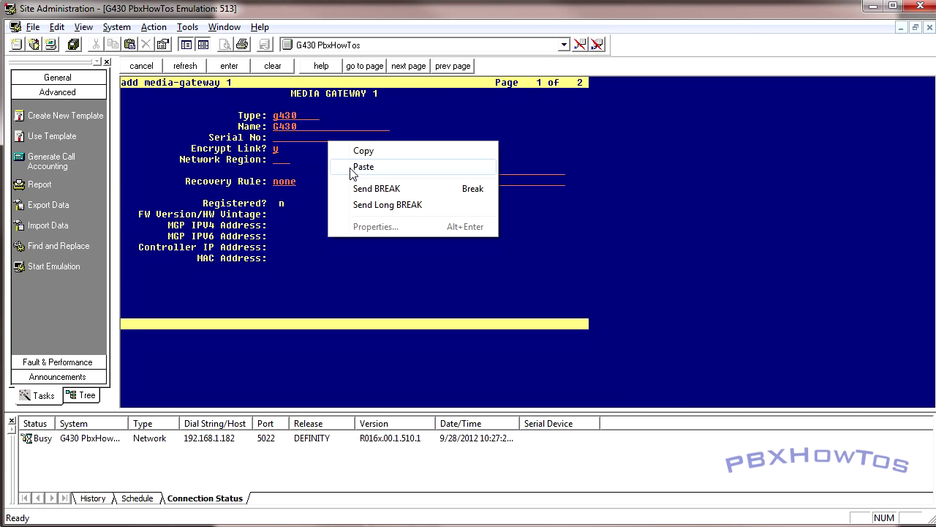
left_click(349, 168)
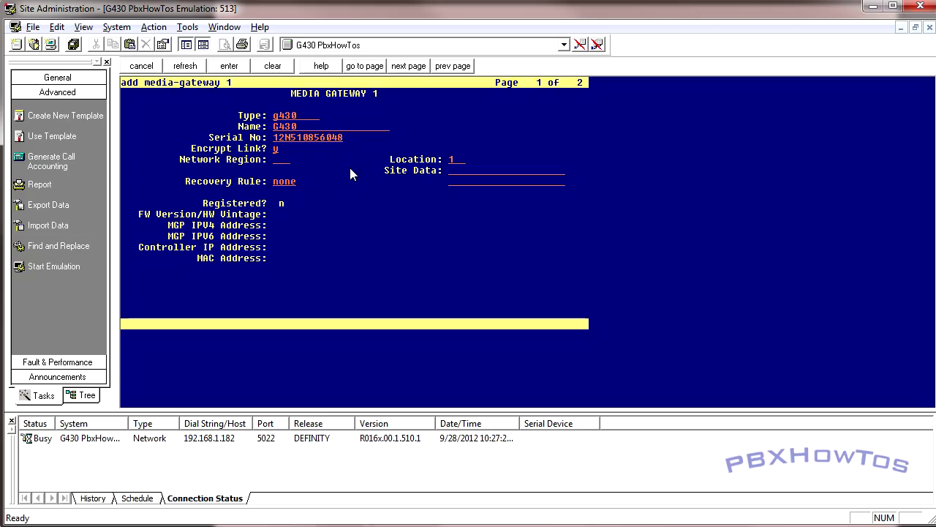
key("Tab")
key("Tab")
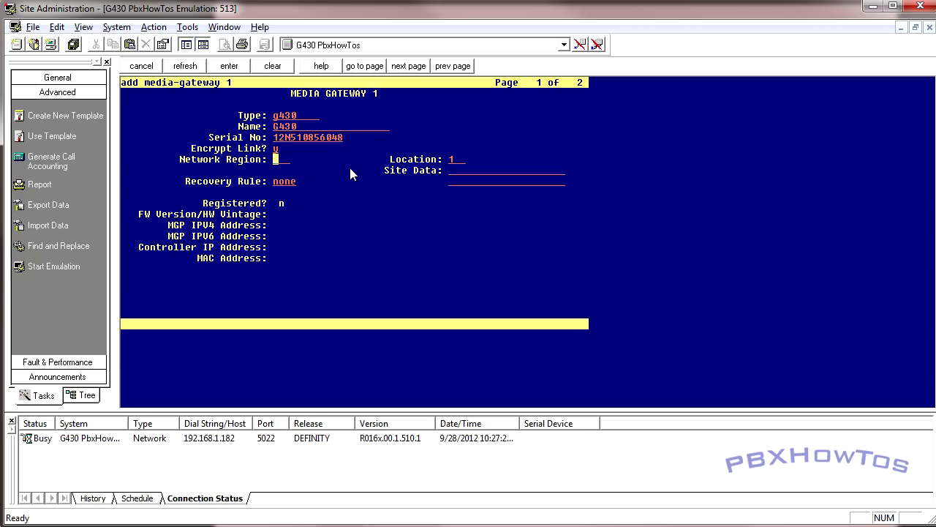
type("1")
key("Tab")
type("1")
key("Tab")
Set slot V1 to S8300 on page 2 and submit media gateway 1
key("F7")
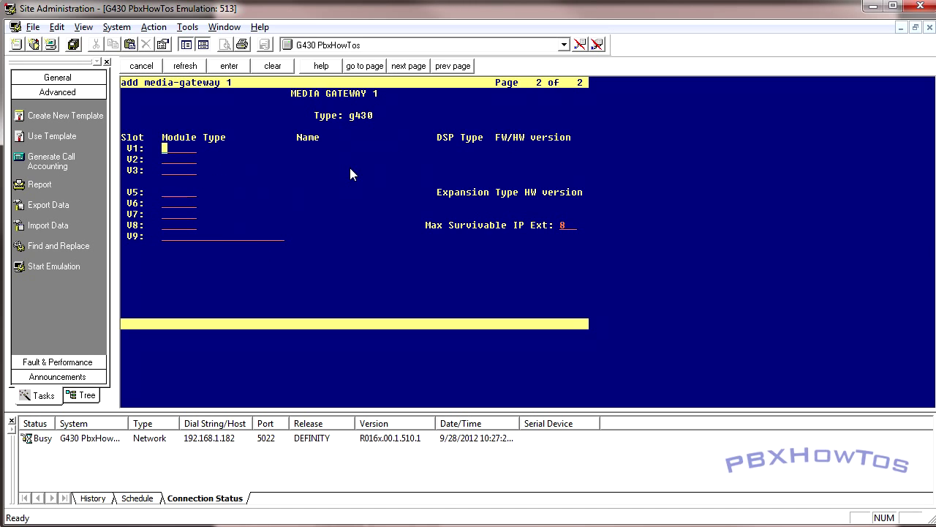
type("S8300")
key("Tab")
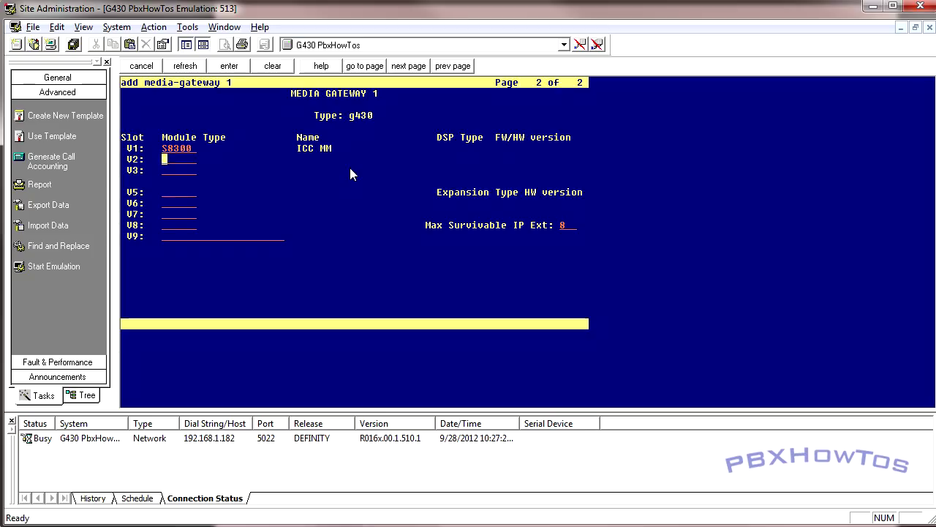
key("Return")
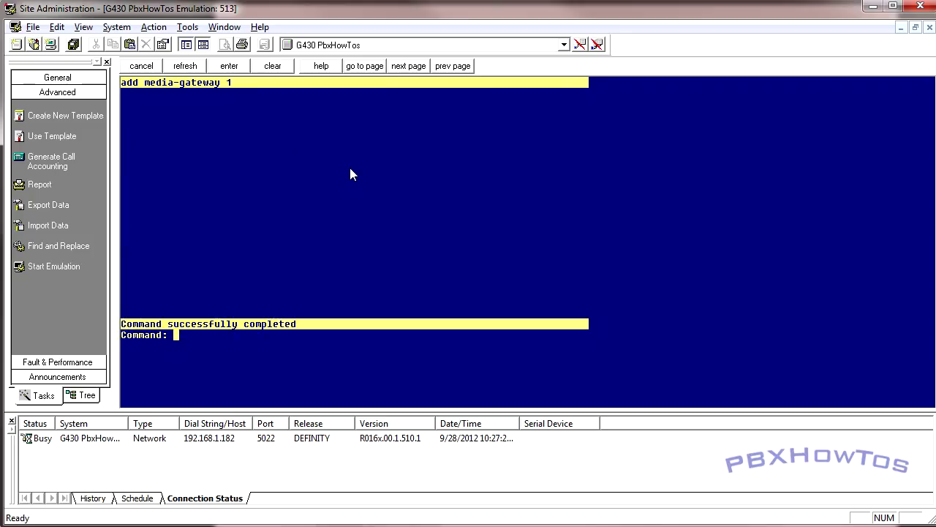
List media gateways, then run show fault on the G430 in PuTTY
type("list media-gateway")
key("Return")
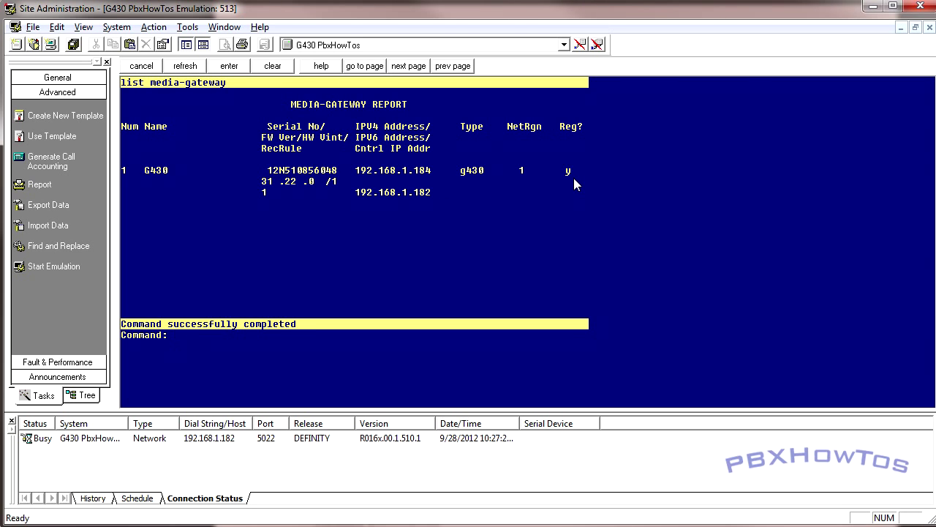
key("alt+Tab")
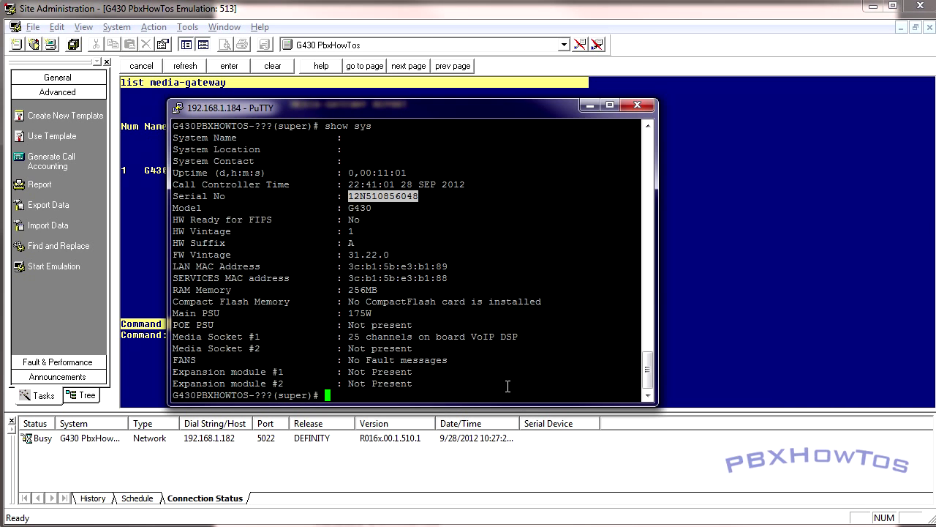
type("show fault")
key("Return")
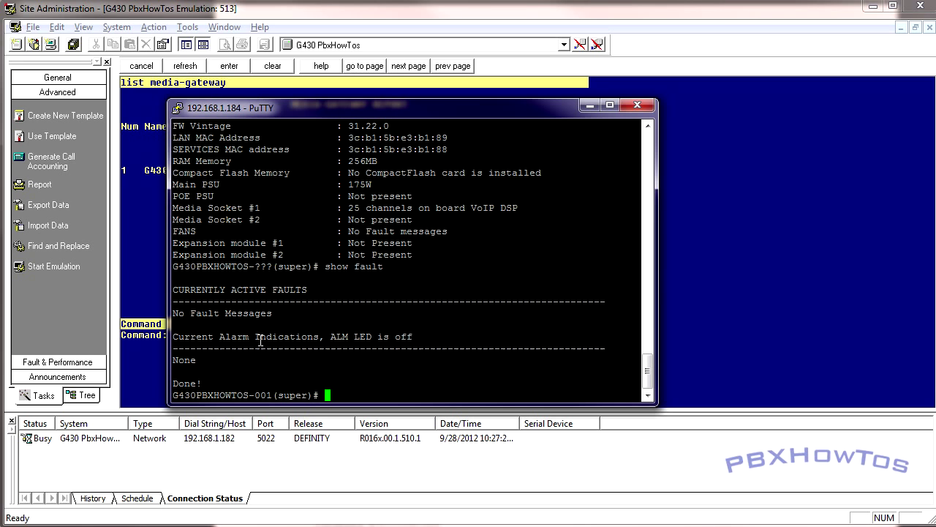
key("alt+Tab")
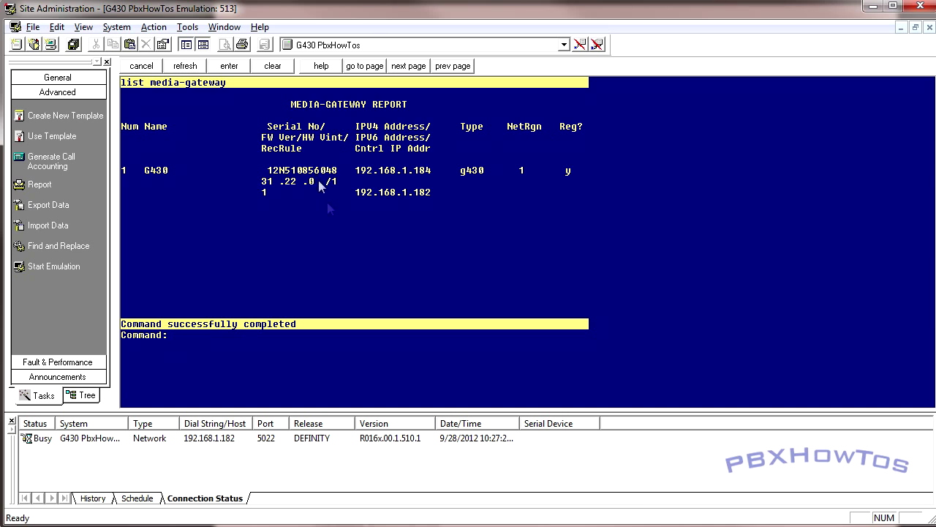
Compare the G430 prompt suffix: unregistered ??? before versus 001 now
key("alt+Tab")
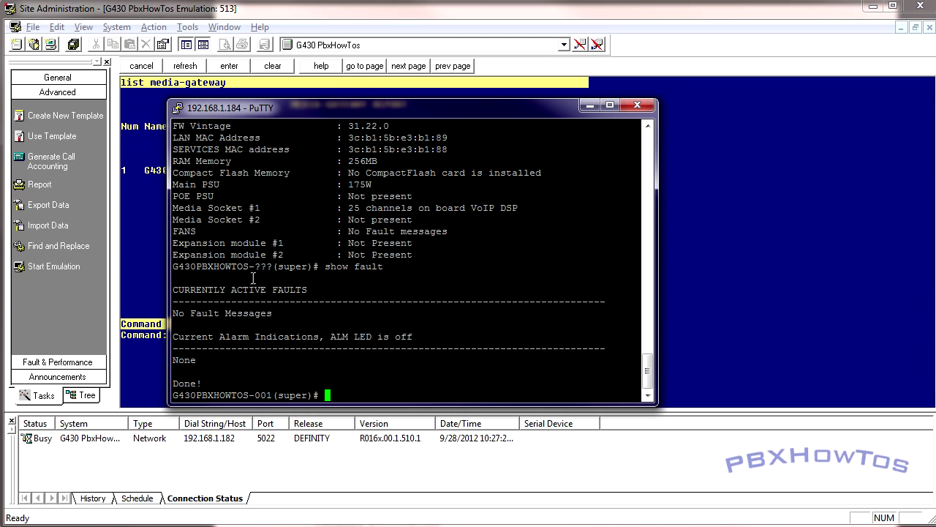
left_click_drag(276, 271, 177, 272)
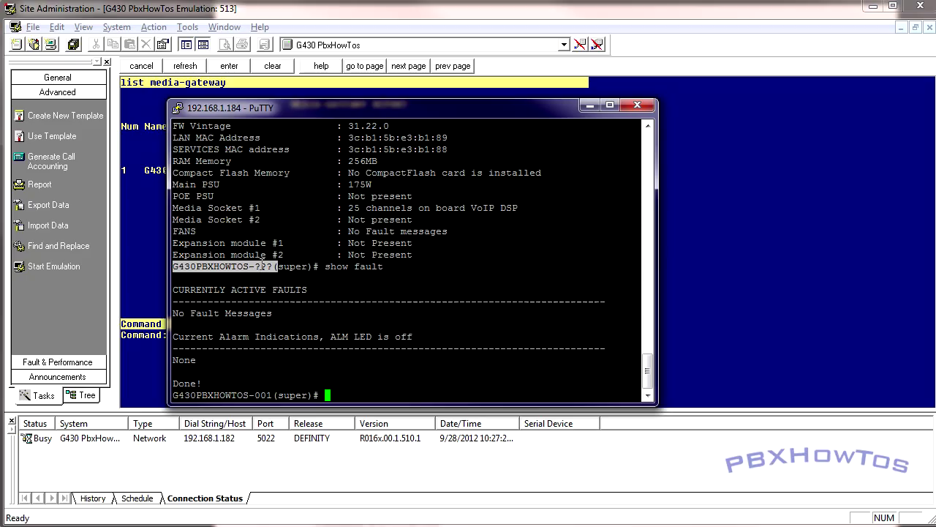
left_click_drag(278, 396, 260, 395)
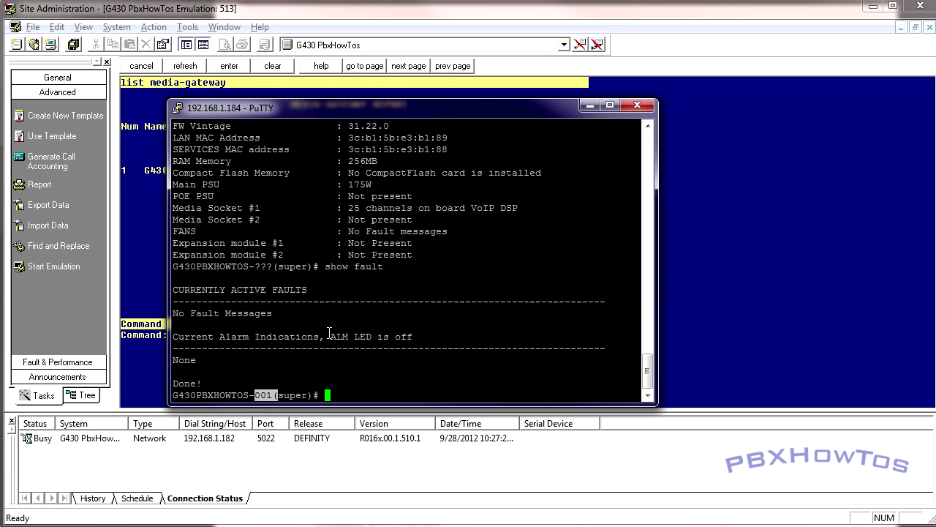
key("alt+Tab")
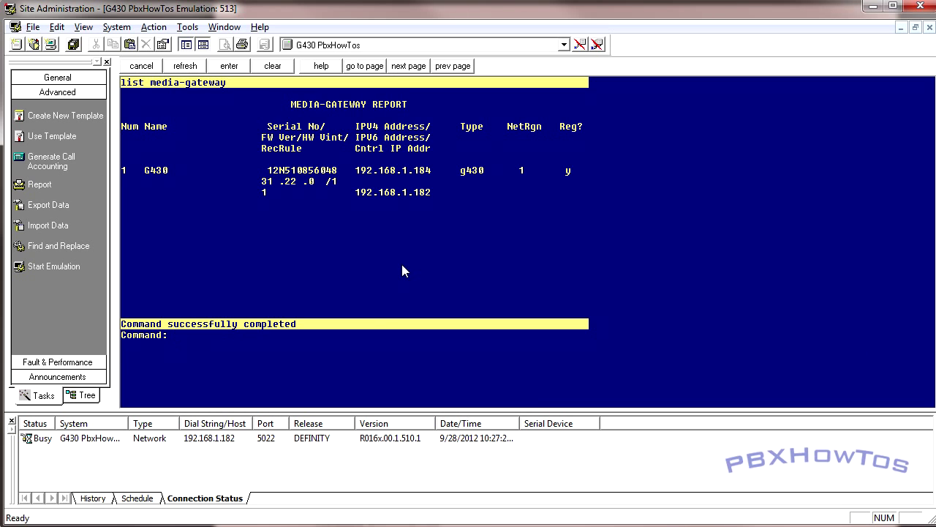